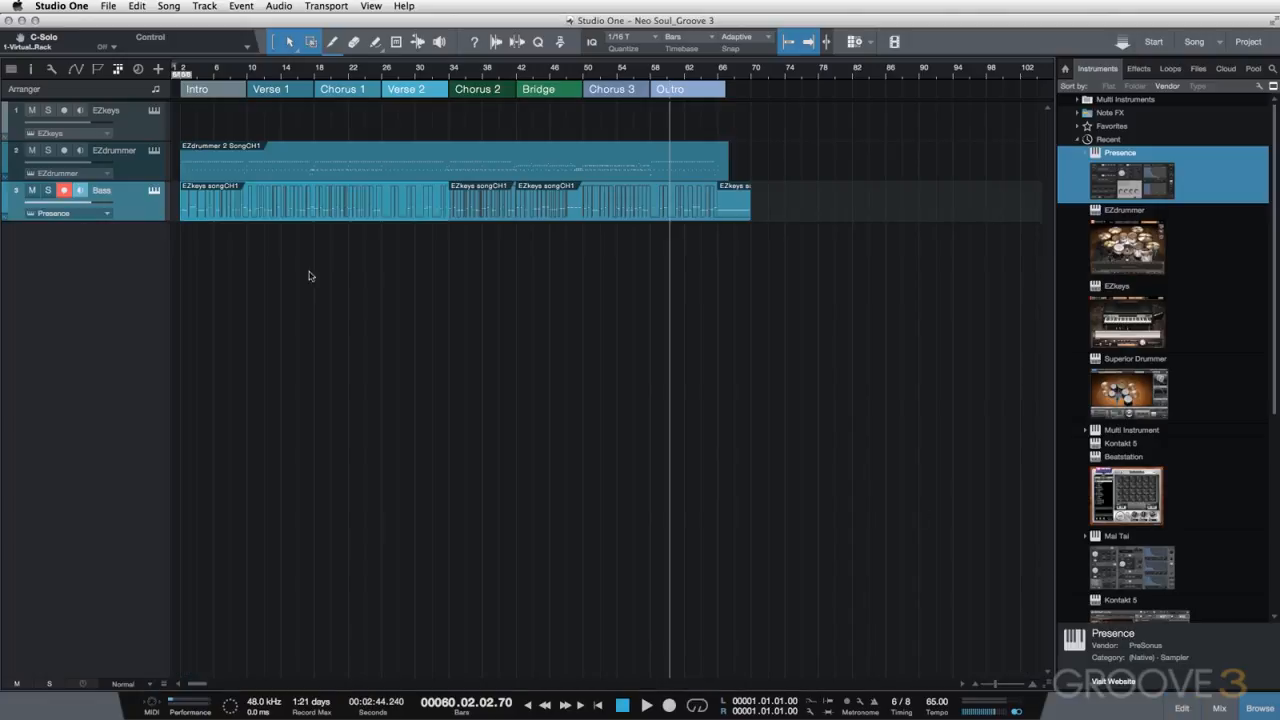
Show the mixer with its insert slots expanded and add the EZmix effect to the EZdrummer channel's inserts
{"action": "left_click", "coordinate": [1218, 706]}
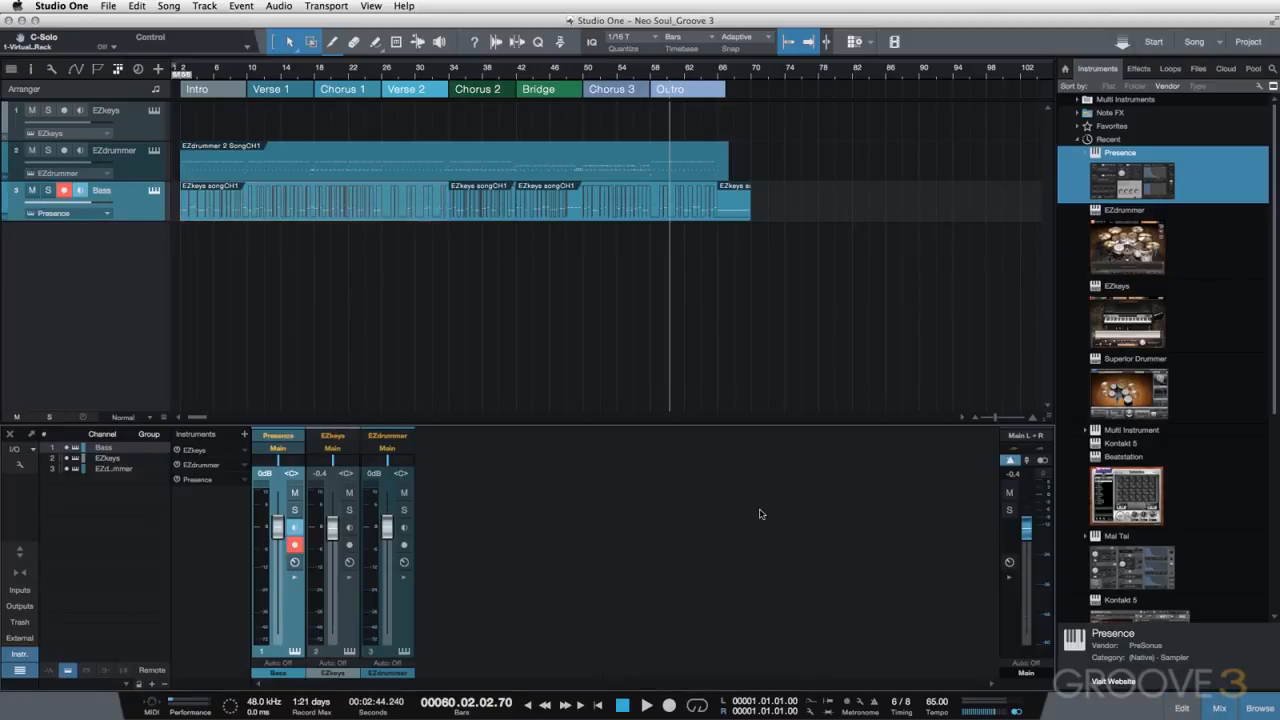
{"action": "left_click", "coordinate": [21, 550]}
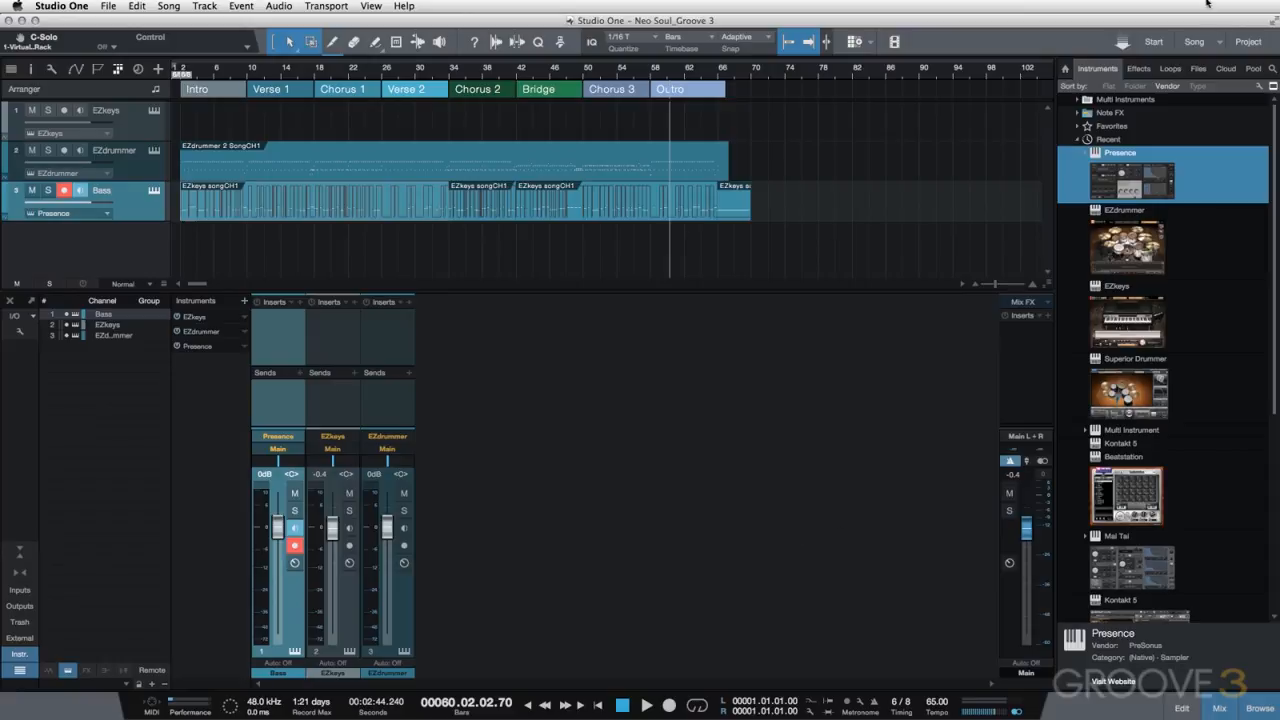
{"action": "left_click", "coordinate": [1139, 69]}
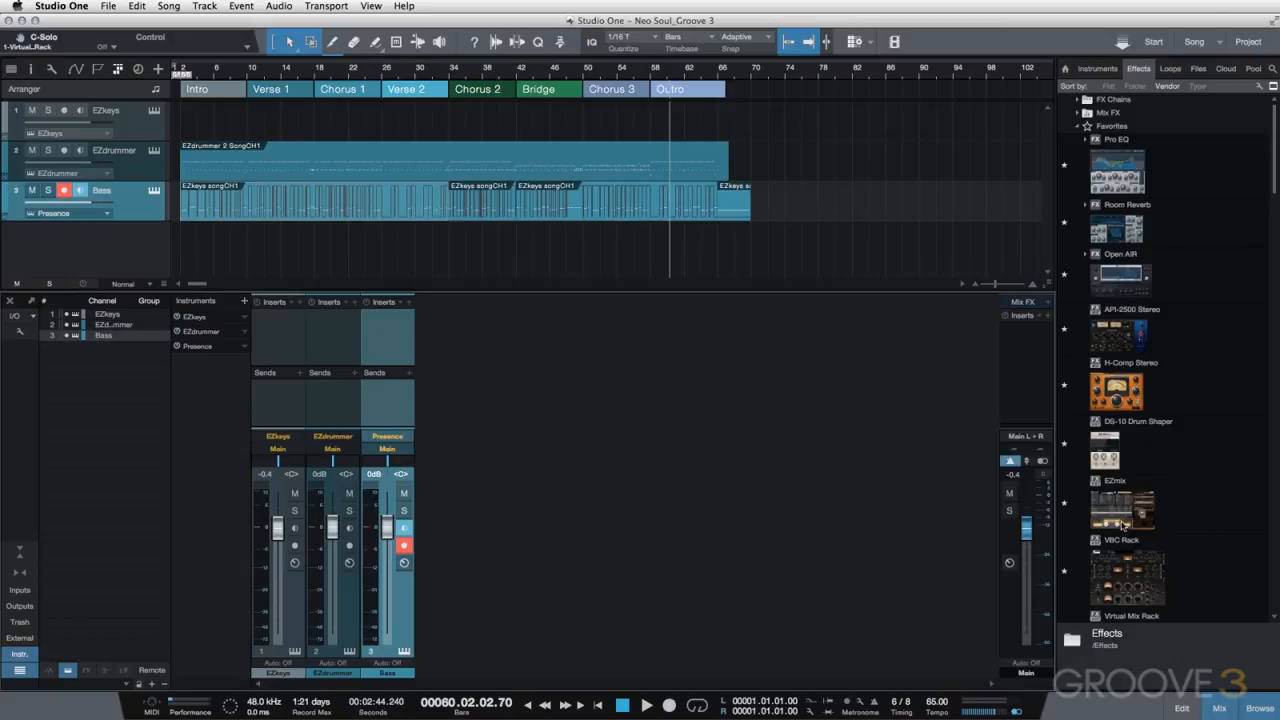
{"action": "left_click_drag", "start_coordinate": [1124, 515], "coordinate": [328, 333]}
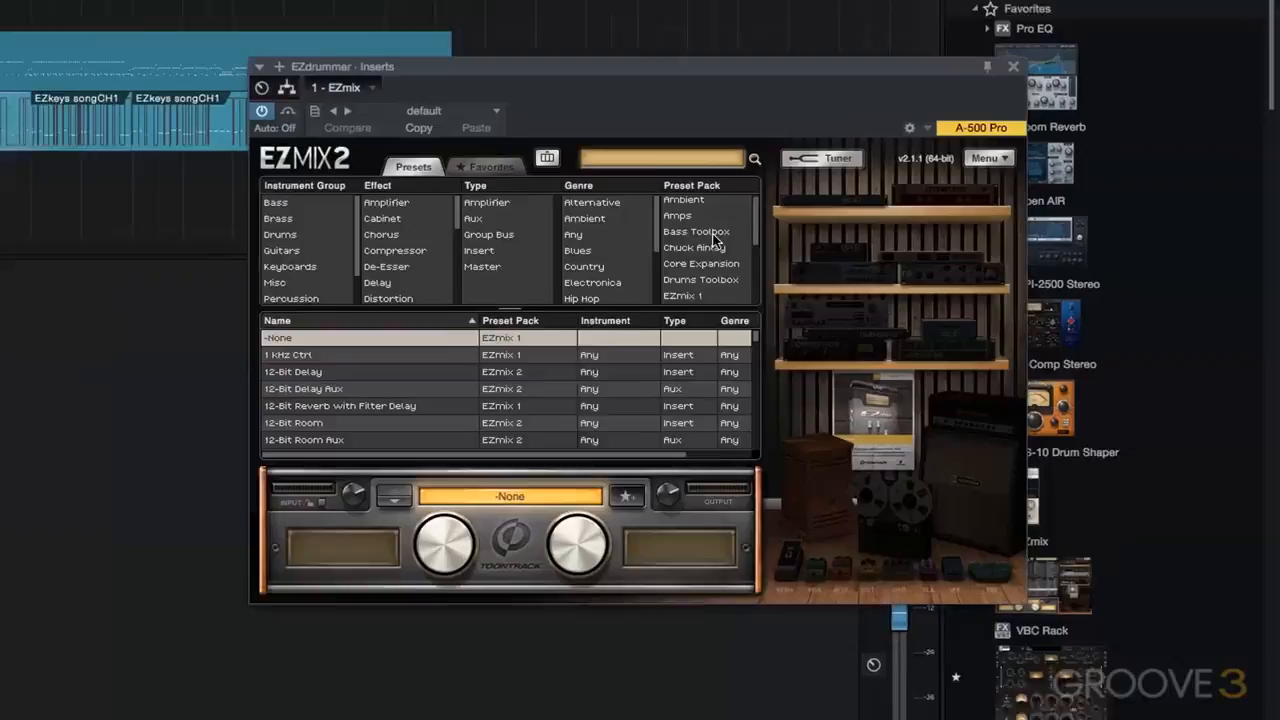
Filter the EZmix presets to the EZmix 1 pack and Drums instrument group, and load the Drum Bus preset
{"action": "scroll", "coordinate": [901, 280], "scroll_direction": "down", "scroll_amount": 4}
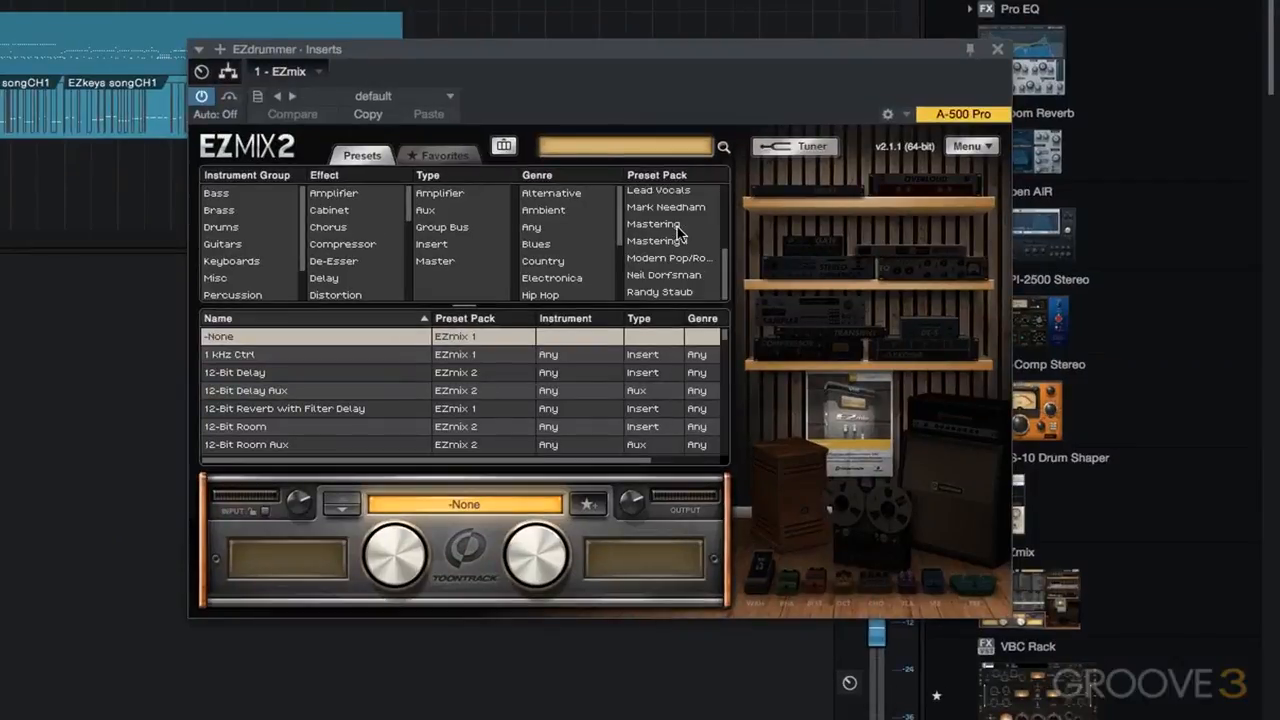
{"action": "scroll", "coordinate": [678, 235], "scroll_direction": "up", "scroll_amount": 5}
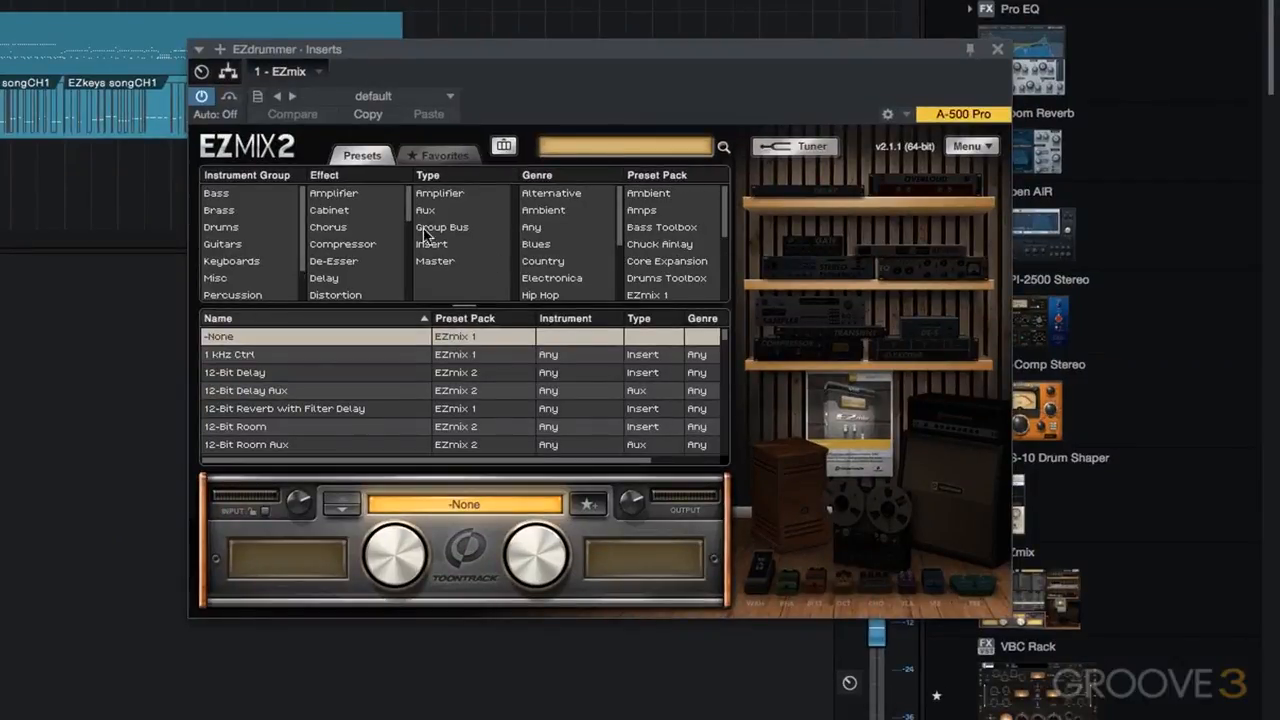
{"action": "left_click", "coordinate": [648, 293]}
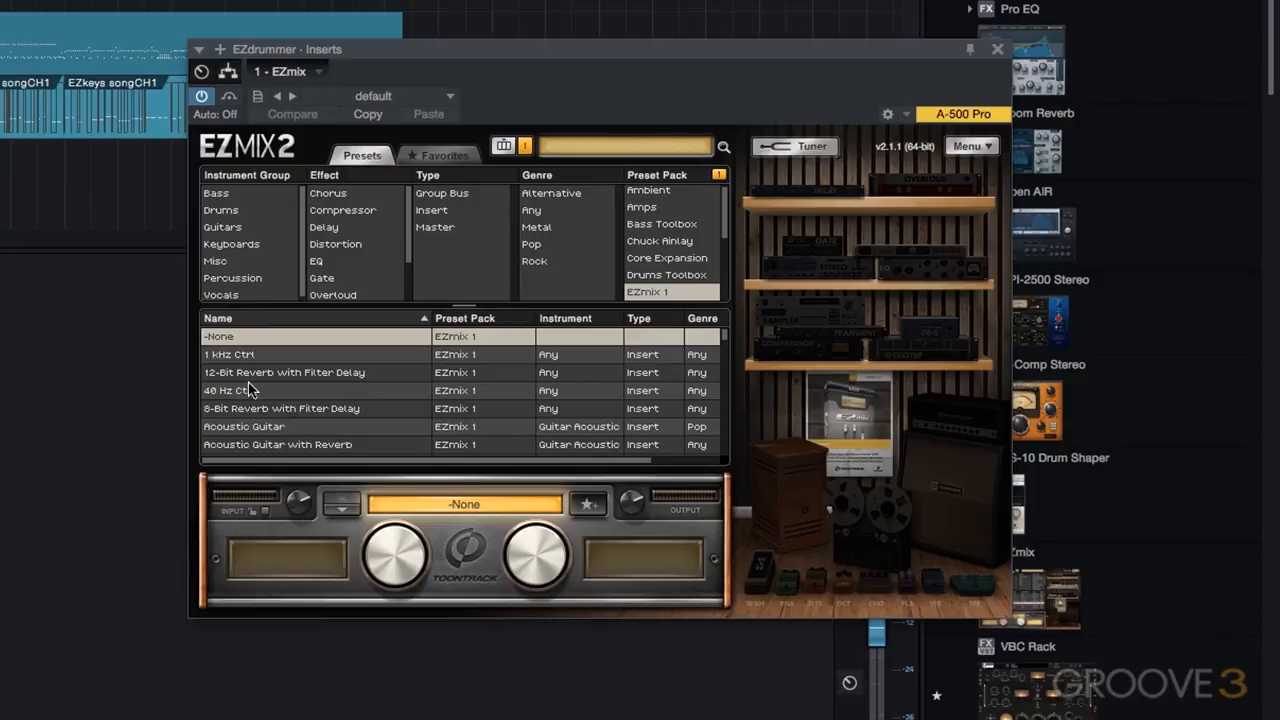
{"action": "left_click", "coordinate": [224, 211]}
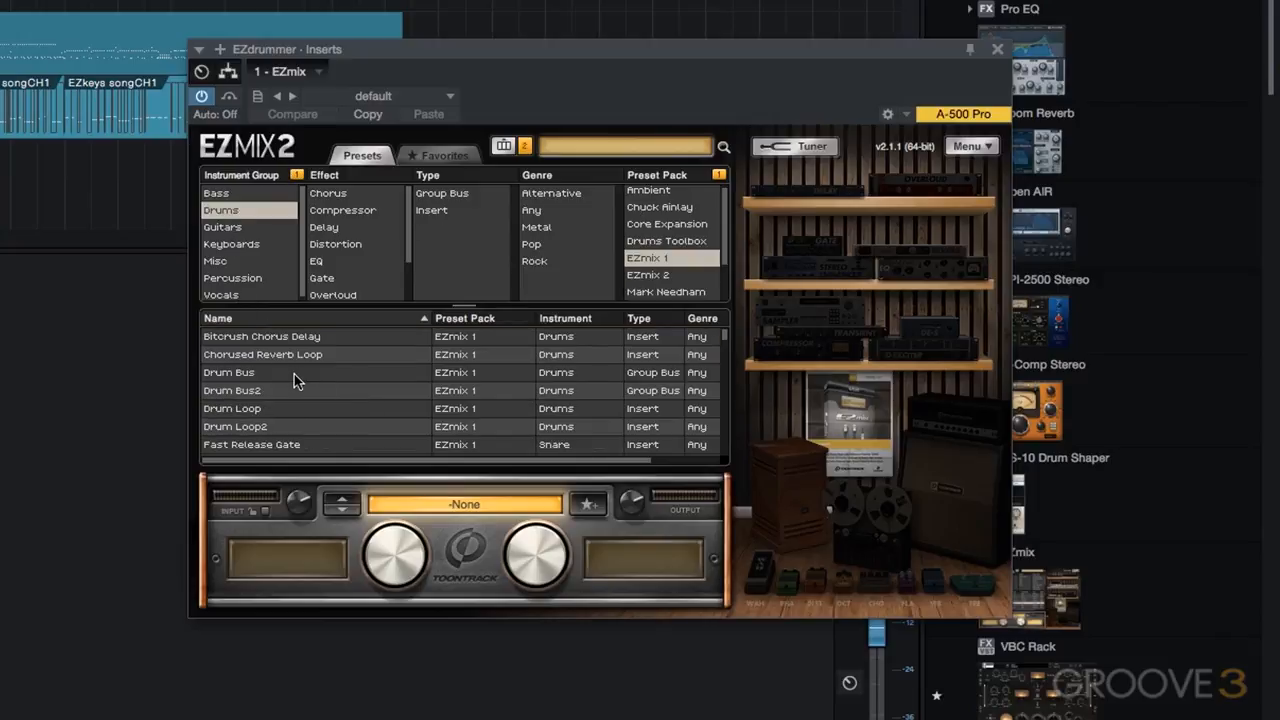
{"action": "left_click", "coordinate": [296, 376]}
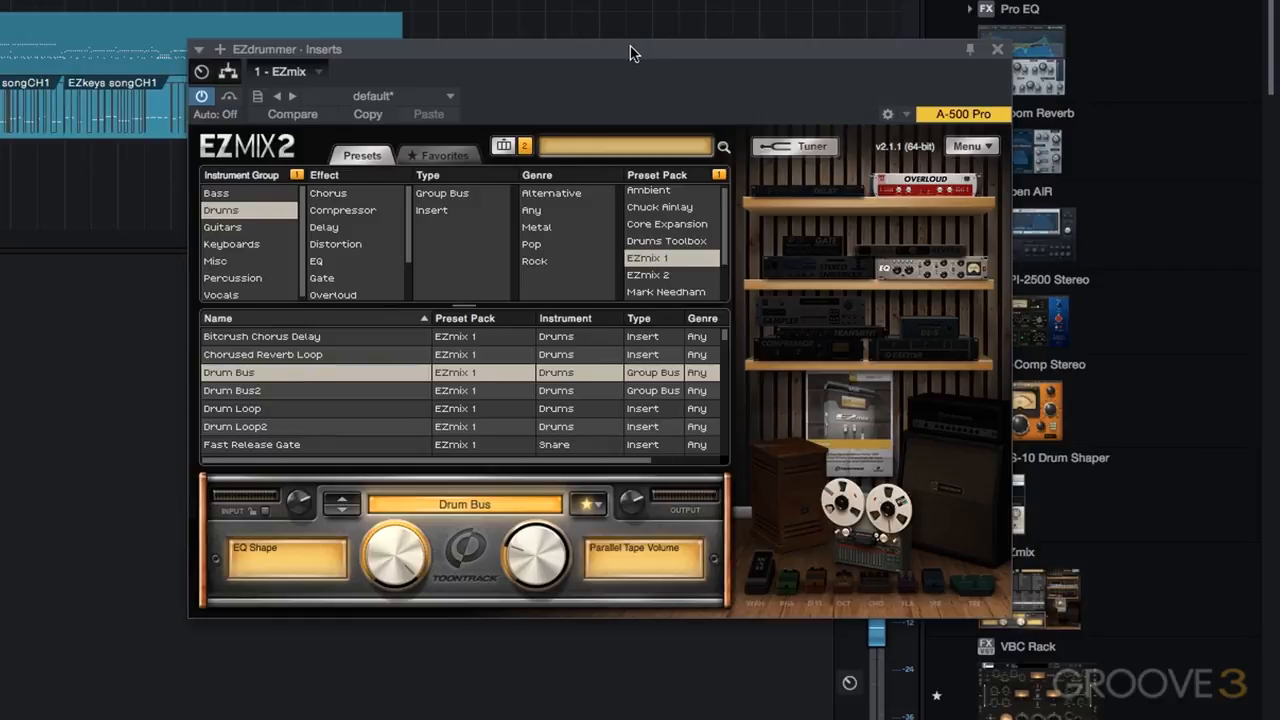
{"action": "left_click_drag", "start_coordinate": [630, 46], "coordinate": [517, 158]}
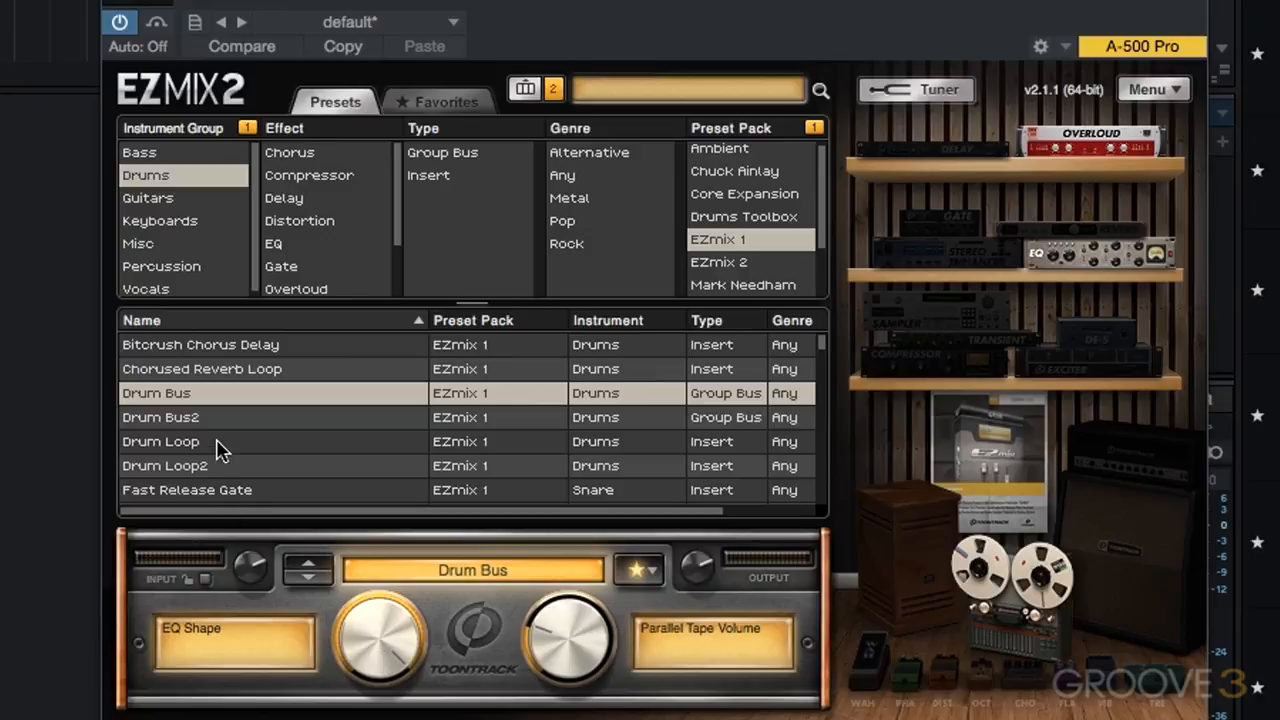
Try out the EQ Shape and Parallel Tape Volume controls of the Drum Bus preset
{"action": "left_click_drag", "start_coordinate": [358, 645], "coordinate": [361, 602]}
{"action": "mouse_move", "coordinate": [560, 631]}
{"action": "left_mouse_down"}
{"action": "mouse_move", "coordinate": [556, 688]}
{"action": "mouse_move", "coordinate": [562, 631]}
{"action": "left_mouse_up"}
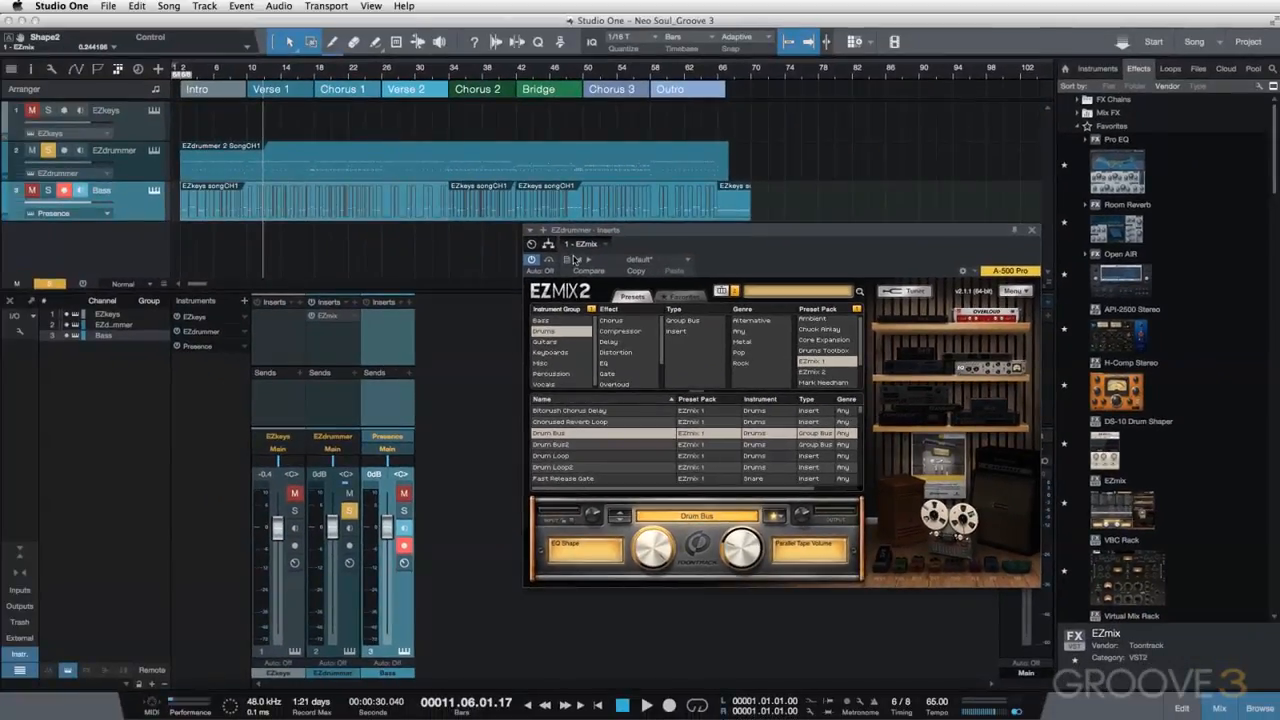
Play the song from the beginning and compare the soloed drums with EZmix bypassed and active
{"action": "left_click", "coordinate": [182, 72]}
{"action": "key", "text": "space"}
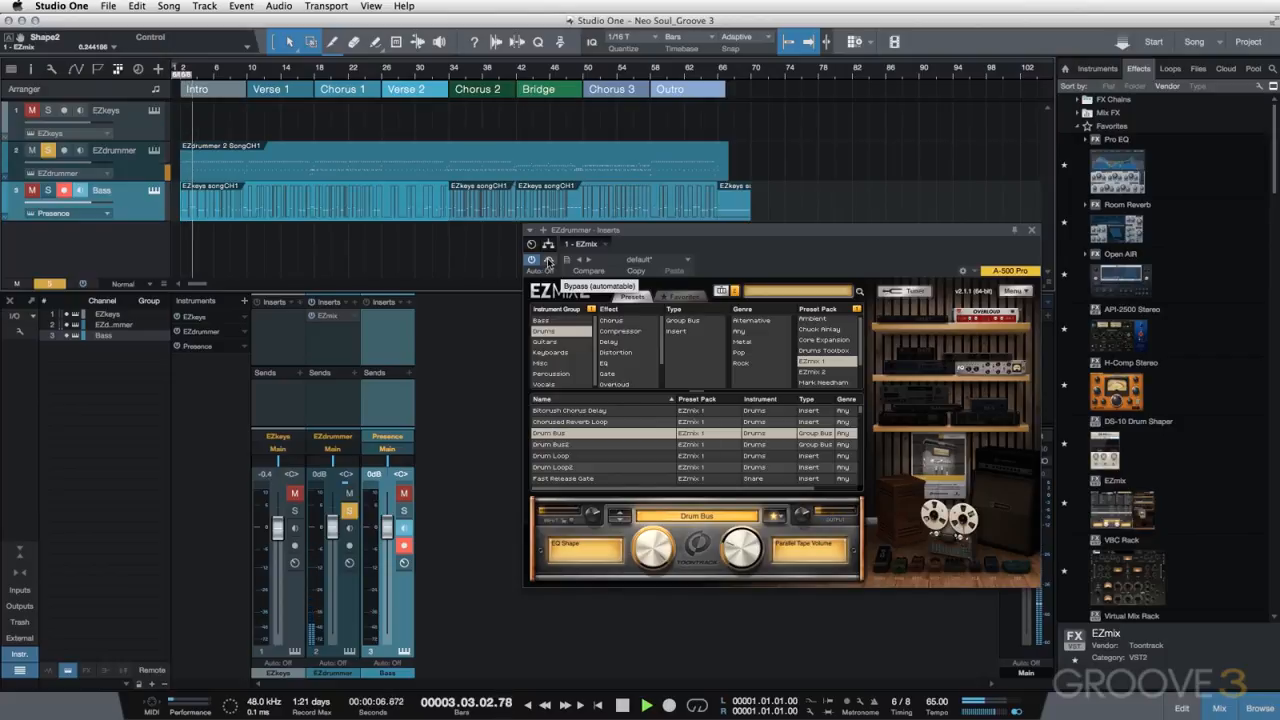
{"action": "left_click", "coordinate": [548, 260]}
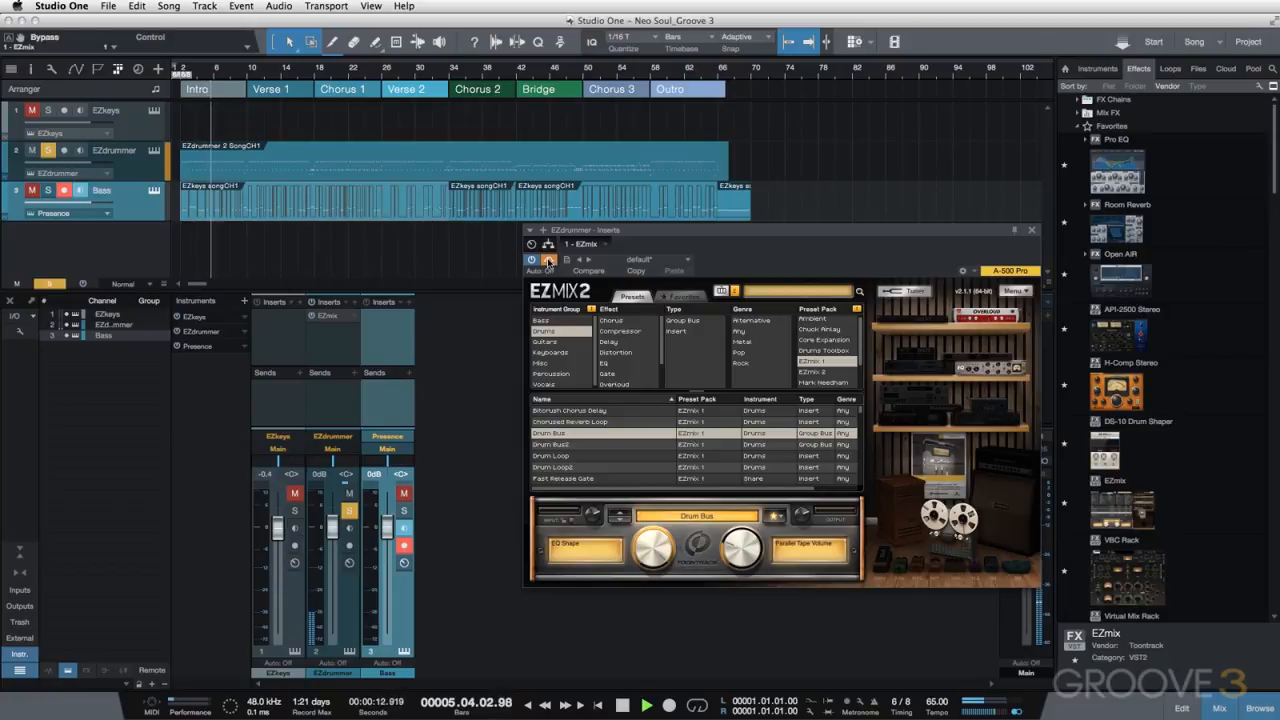
{"action": "left_click", "coordinate": [548, 260]}
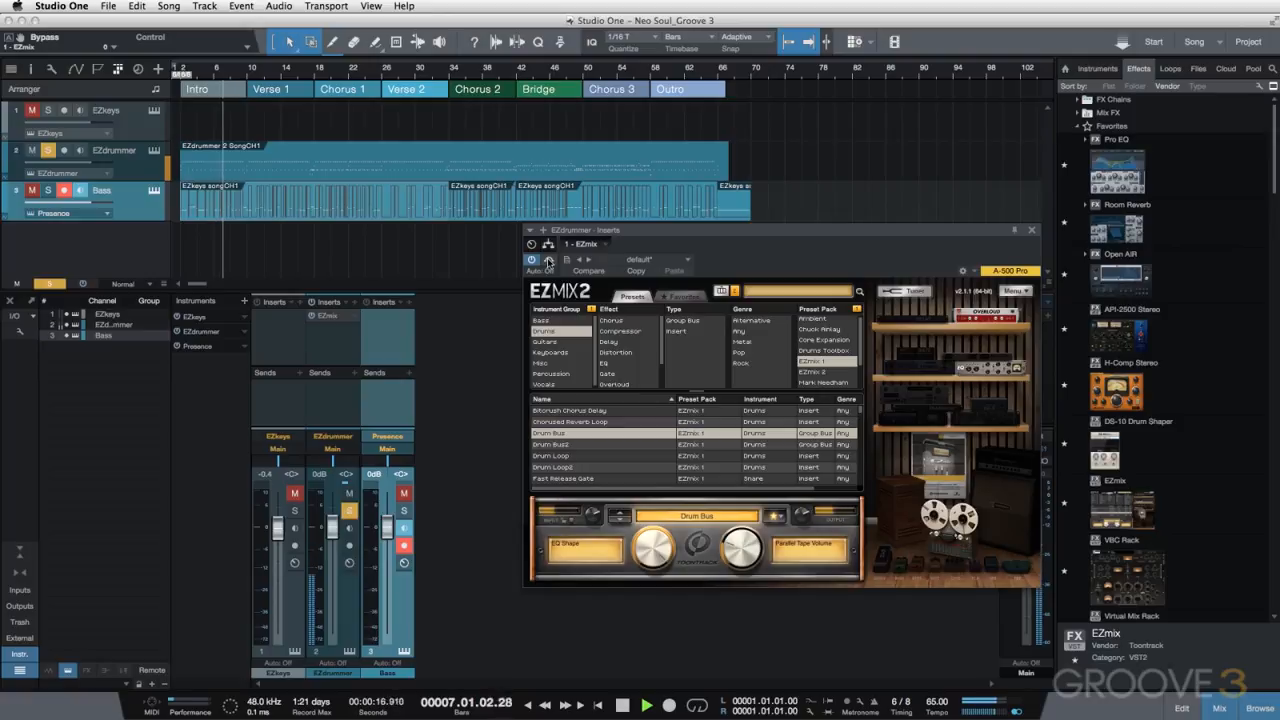
{"action": "left_click", "coordinate": [548, 260]}
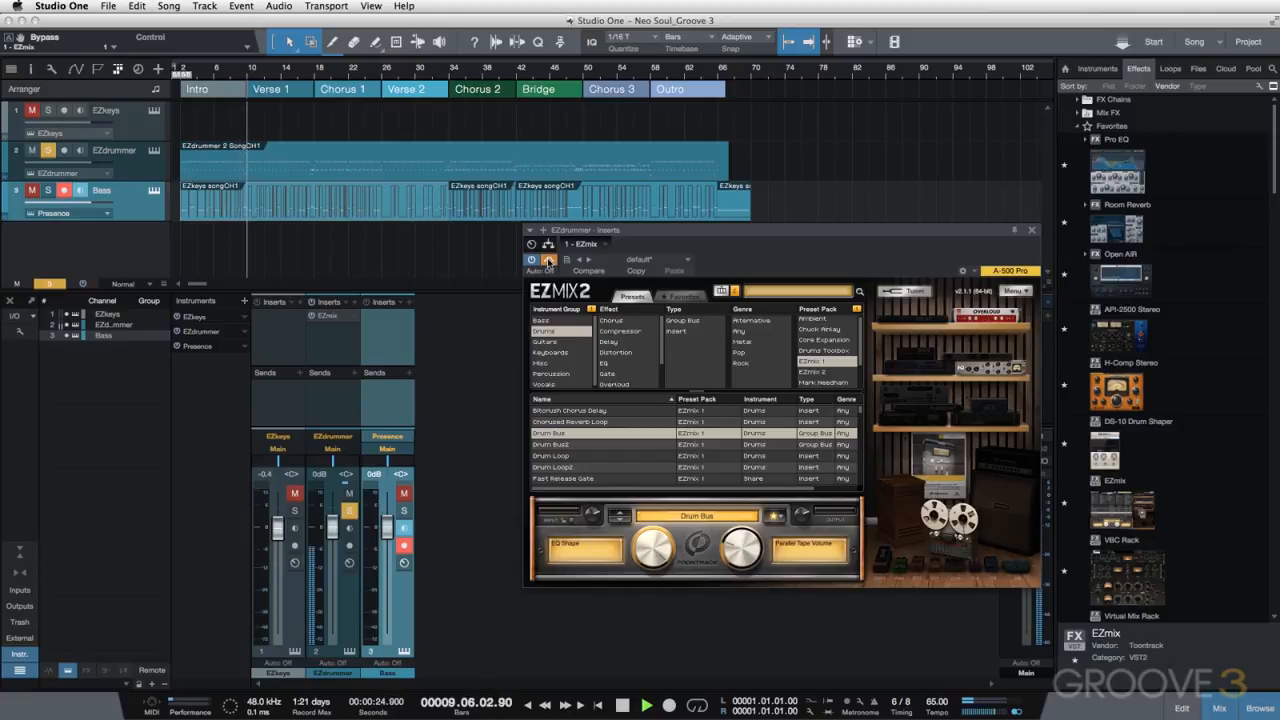
{"action": "left_click", "coordinate": [548, 260]}
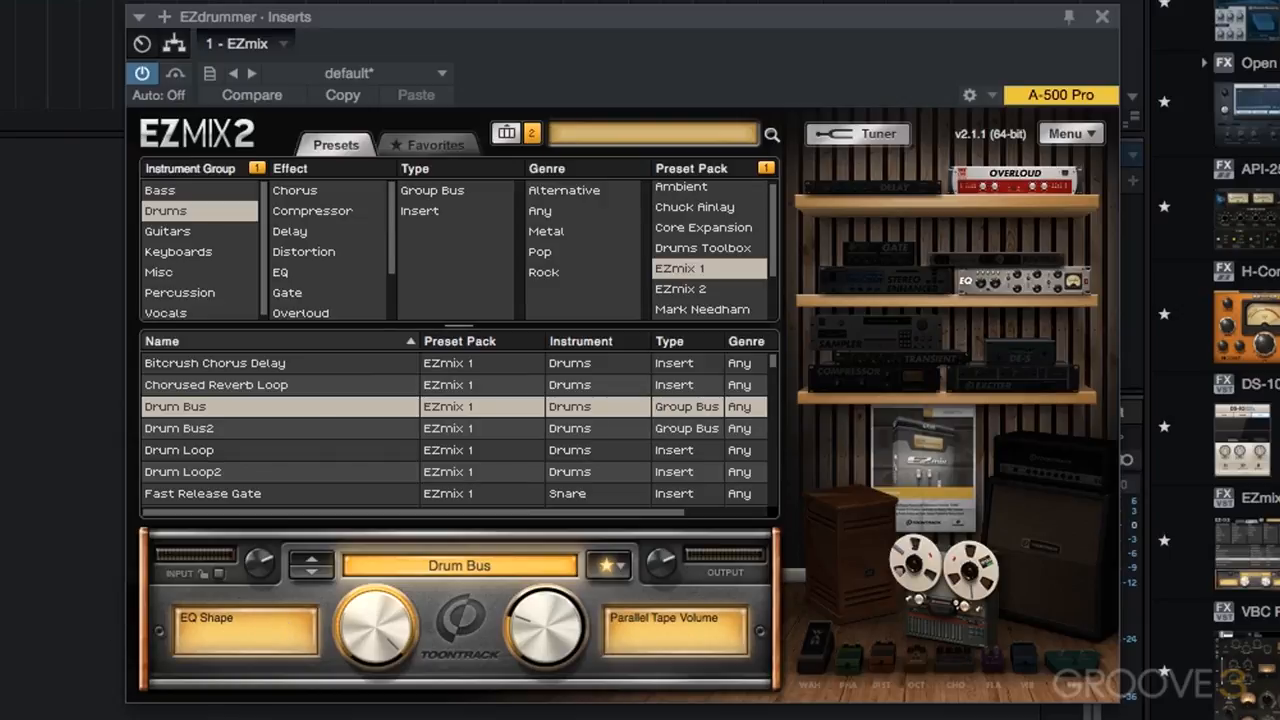
Resume playback and compare the Drum Bus preset against the bypassed drum sound once more
{"action": "key", "text": "space"}
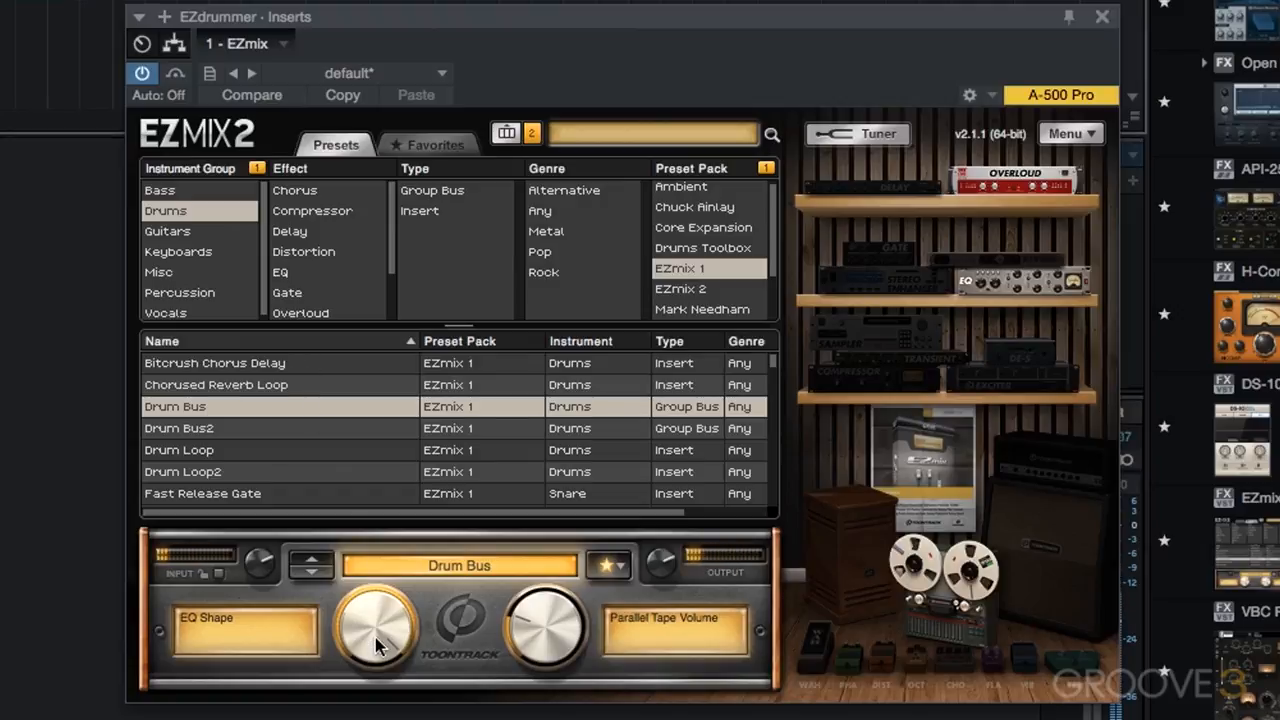
{"action": "left_click", "coordinate": [175, 76]}
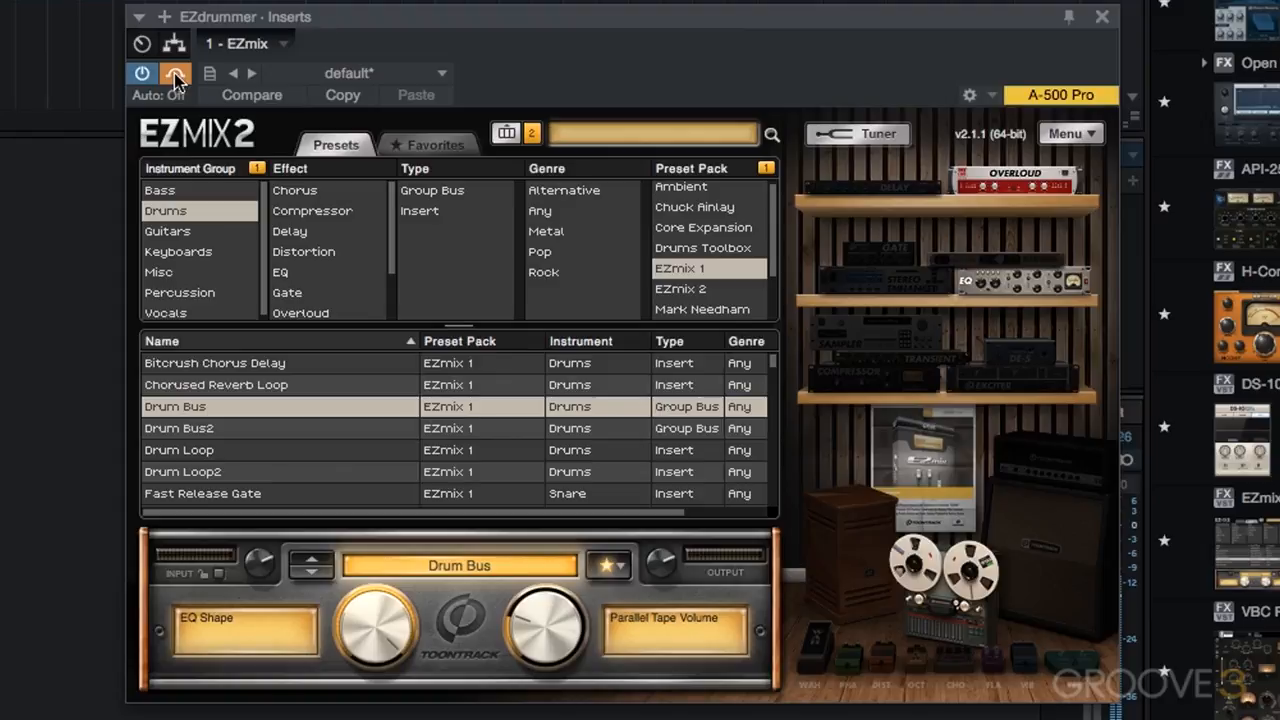
{"action": "left_click", "coordinate": [175, 76]}
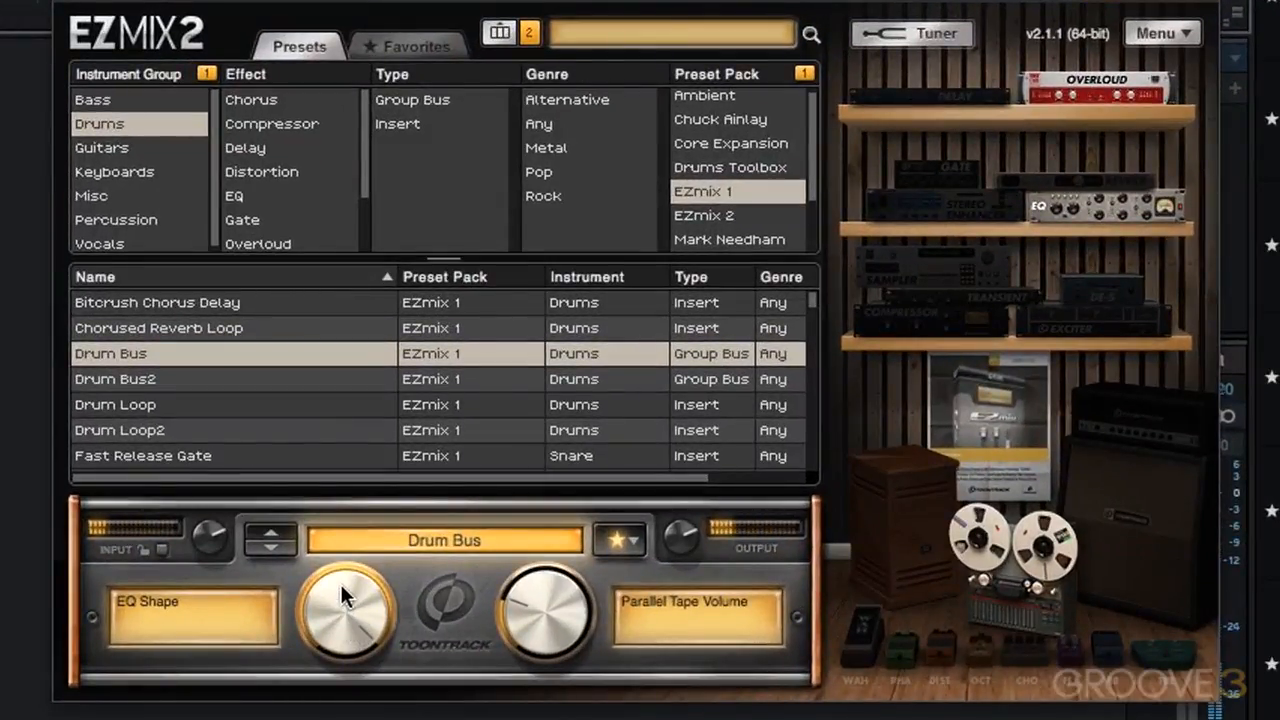
Sweep EQ Shape down and up to hear its effect, and turn Parallel Tape Volume fully down
{"action": "left_click_drag", "start_coordinate": [340, 581], "coordinate": [340, 690]}
{"action": "left_click_drag", "start_coordinate": [318, 621], "coordinate": [333, 313]}
{"action": "left_click_drag", "start_coordinate": [536, 608], "coordinate": [517, 677]}
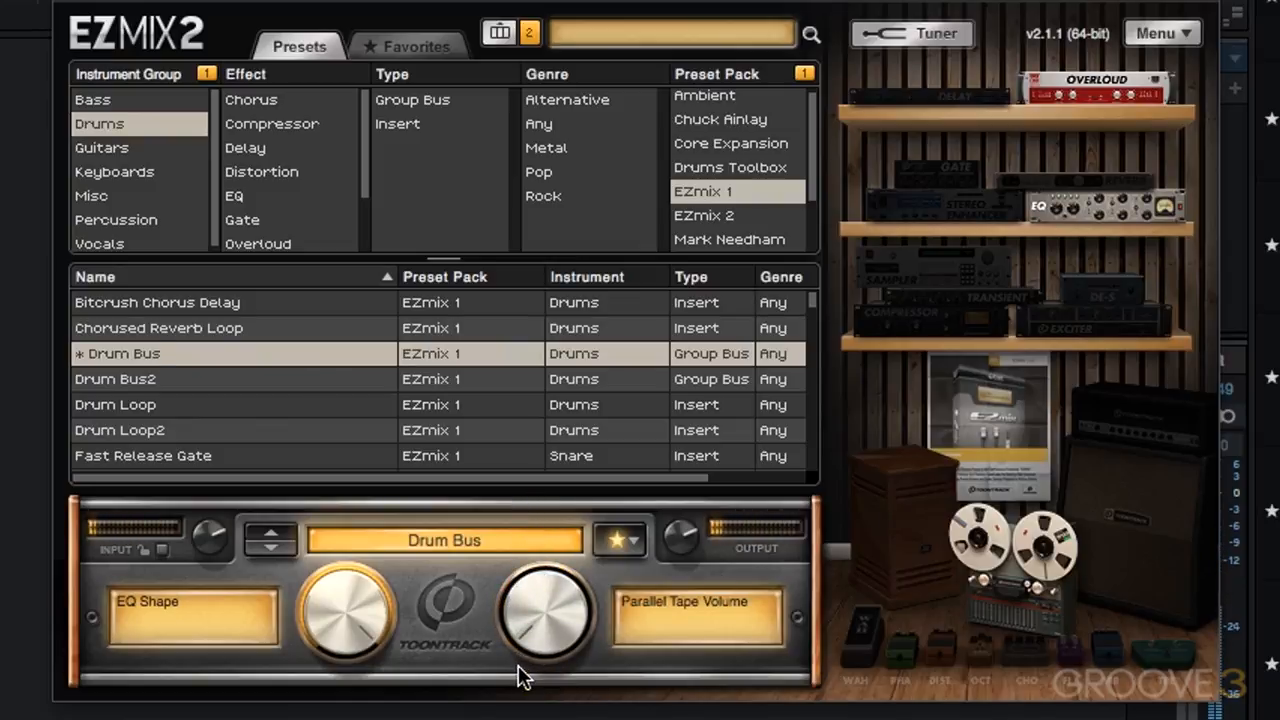
Try raising Parallel Tape Volume to maximum with a lowered output level, and reset both controls to their defaults
{"action": "scroll", "coordinate": [676, 542], "scroll_direction": "down", "scroll_amount": 4}
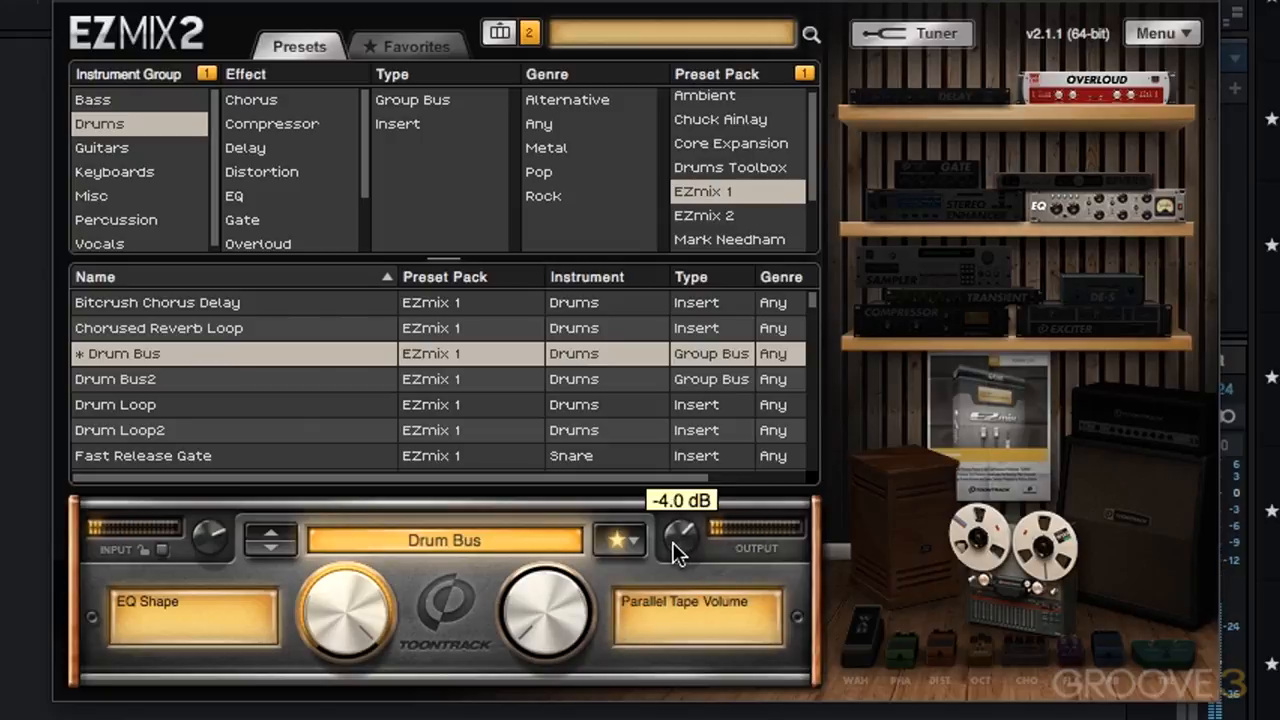
{"action": "left_click_drag", "start_coordinate": [558, 630], "coordinate": [534, 438]}
{"action": "scroll", "coordinate": [677, 538], "scroll_direction": "down", "scroll_amount": 4}
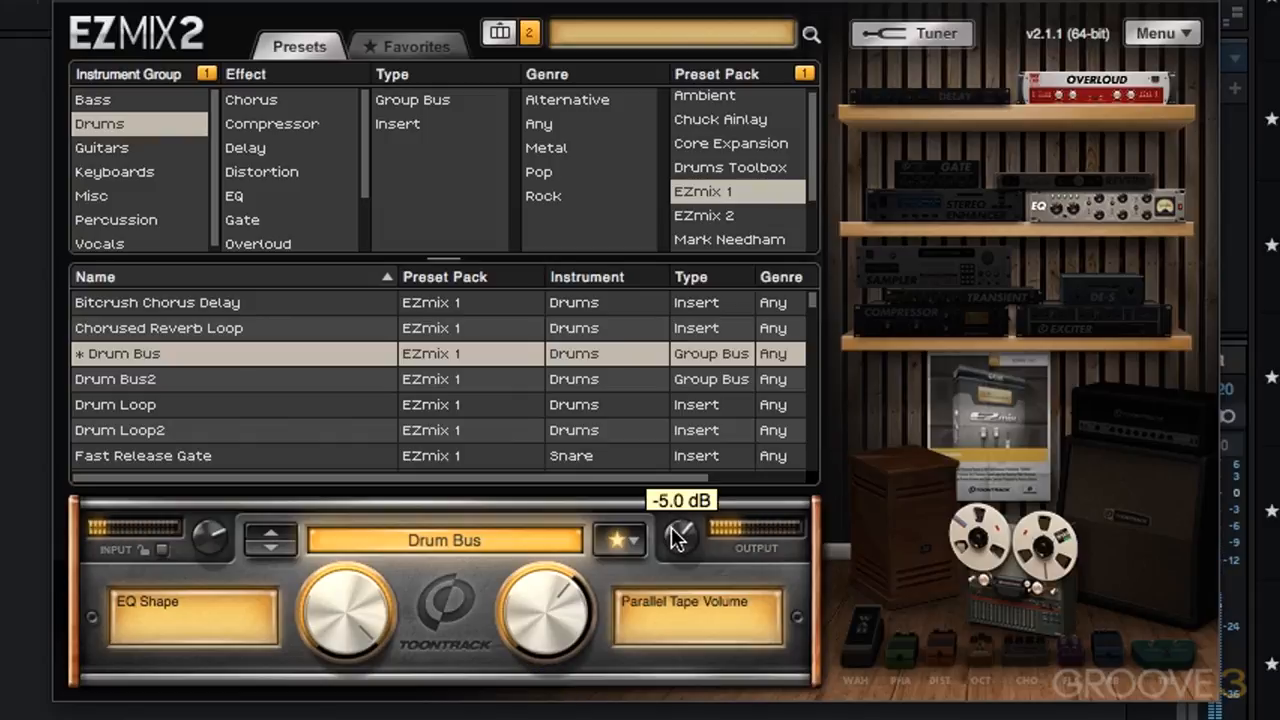
{"action": "scroll", "coordinate": [677, 540], "scroll_direction": "down", "scroll_amount": 1}
{"action": "left_click_drag", "start_coordinate": [530, 612], "coordinate": [531, 518]}
{"action": "scroll", "coordinate": [674, 540], "scroll_direction": "down", "scroll_amount": 4}
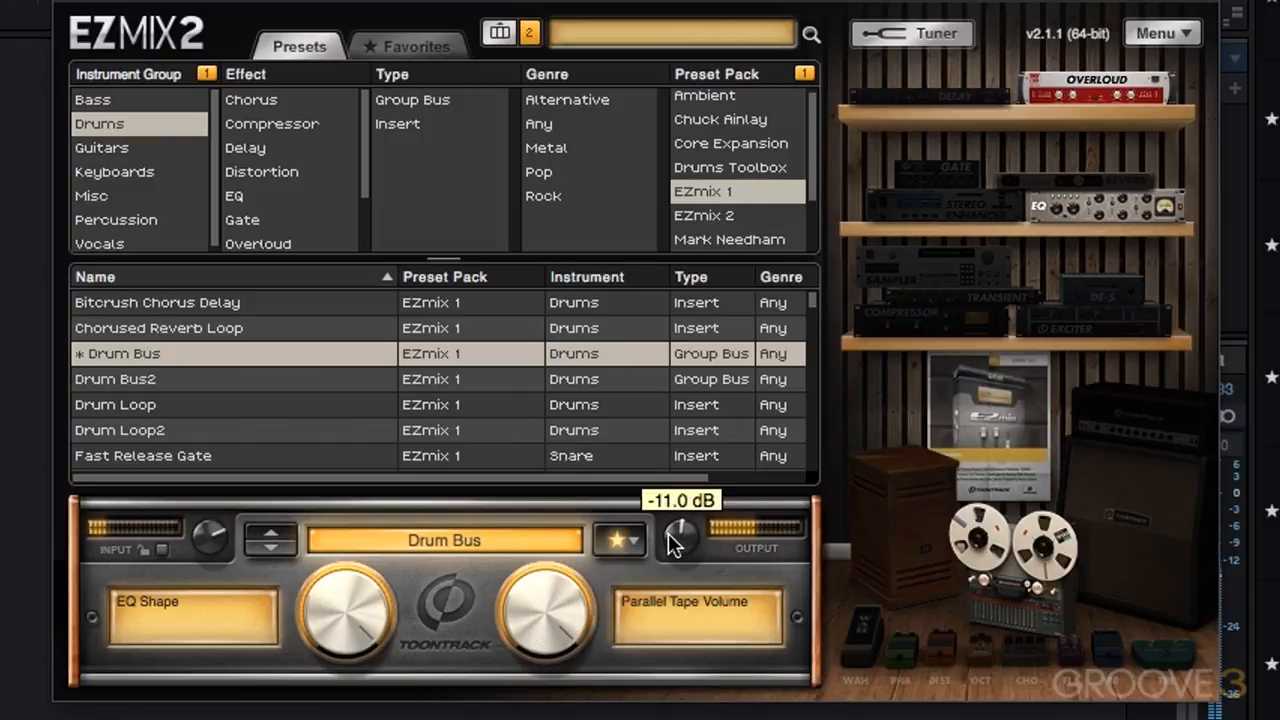
{"action": "scroll", "coordinate": [674, 541], "scroll_direction": "down", "scroll_amount": 2}
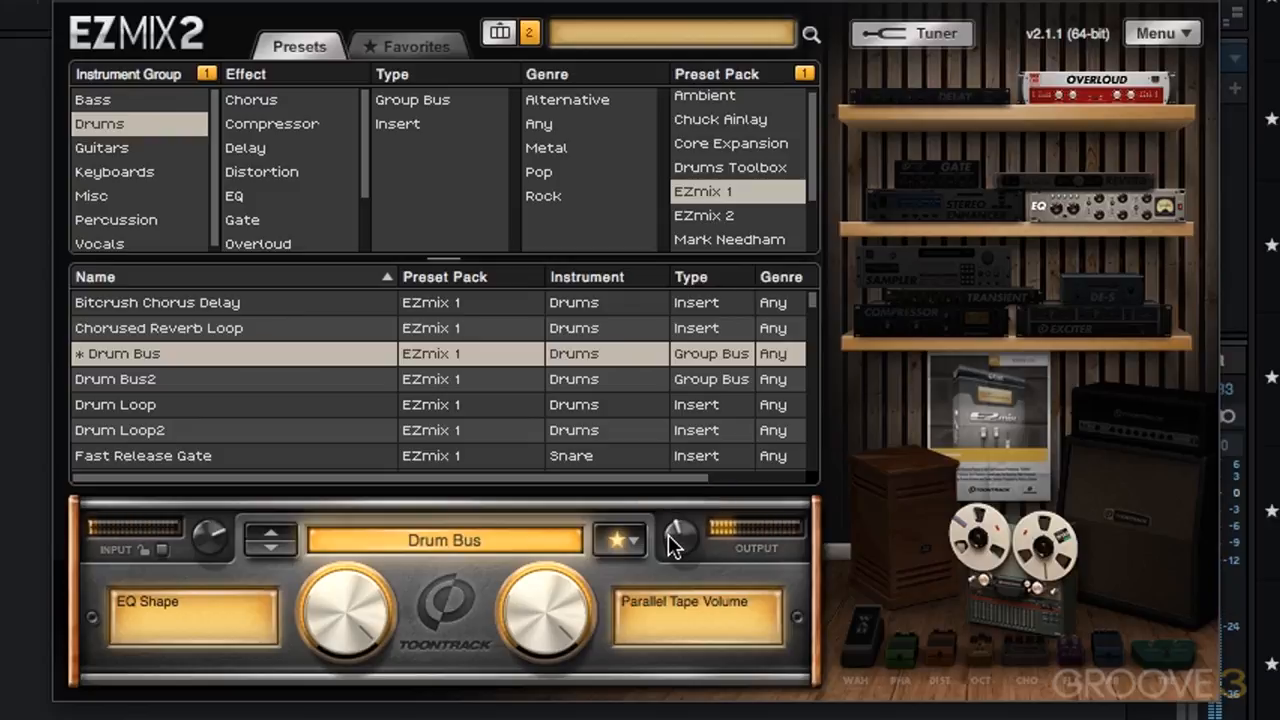
{"action": "double_click", "coordinate": [551, 617]}
{"action": "double_click", "coordinate": [677, 541]}
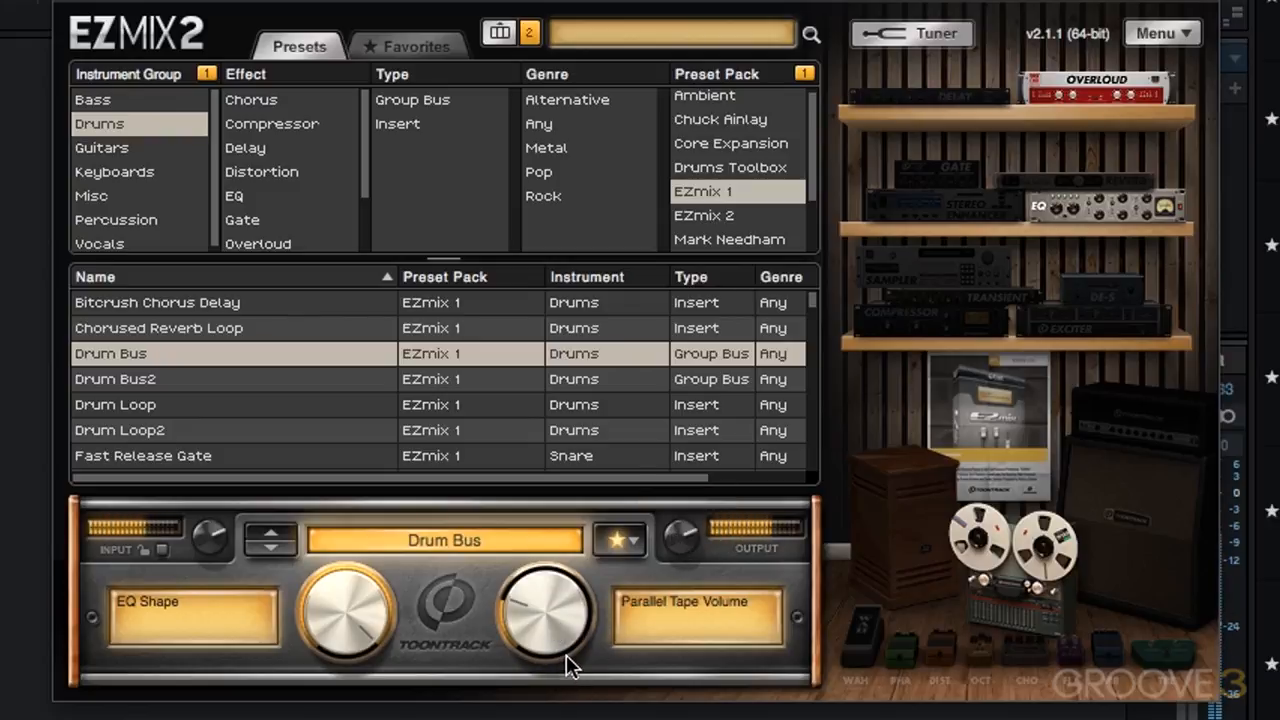
Lower Parallel Tape Volume slightly and set EQ Shape to somewhat above 60%
{"action": "scroll", "coordinate": [529, 610], "scroll_direction": "down", "scroll_amount": 2}
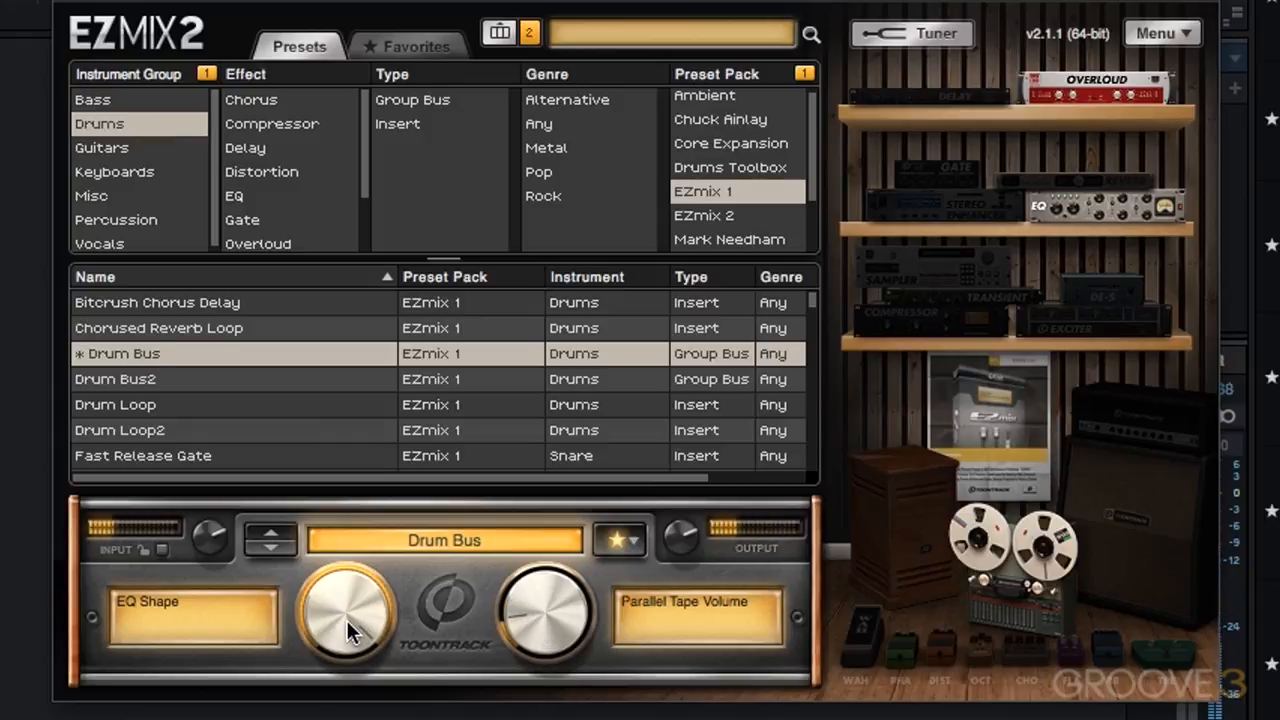
{"action": "scroll", "coordinate": [347, 619], "scroll_direction": "down", "scroll_amount": 4}
{"action": "scroll", "coordinate": [347, 619], "scroll_direction": "down", "scroll_amount": 4}
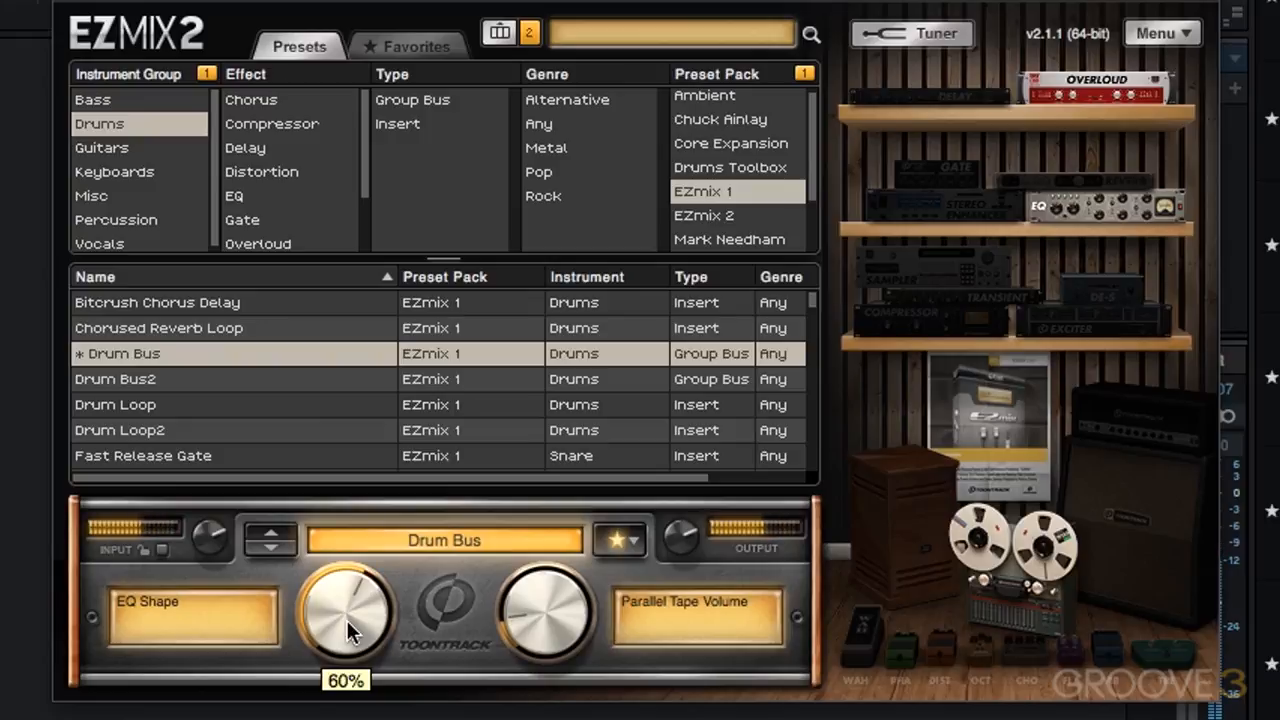
{"action": "scroll", "coordinate": [347, 620], "scroll_direction": "up", "scroll_amount": 2}
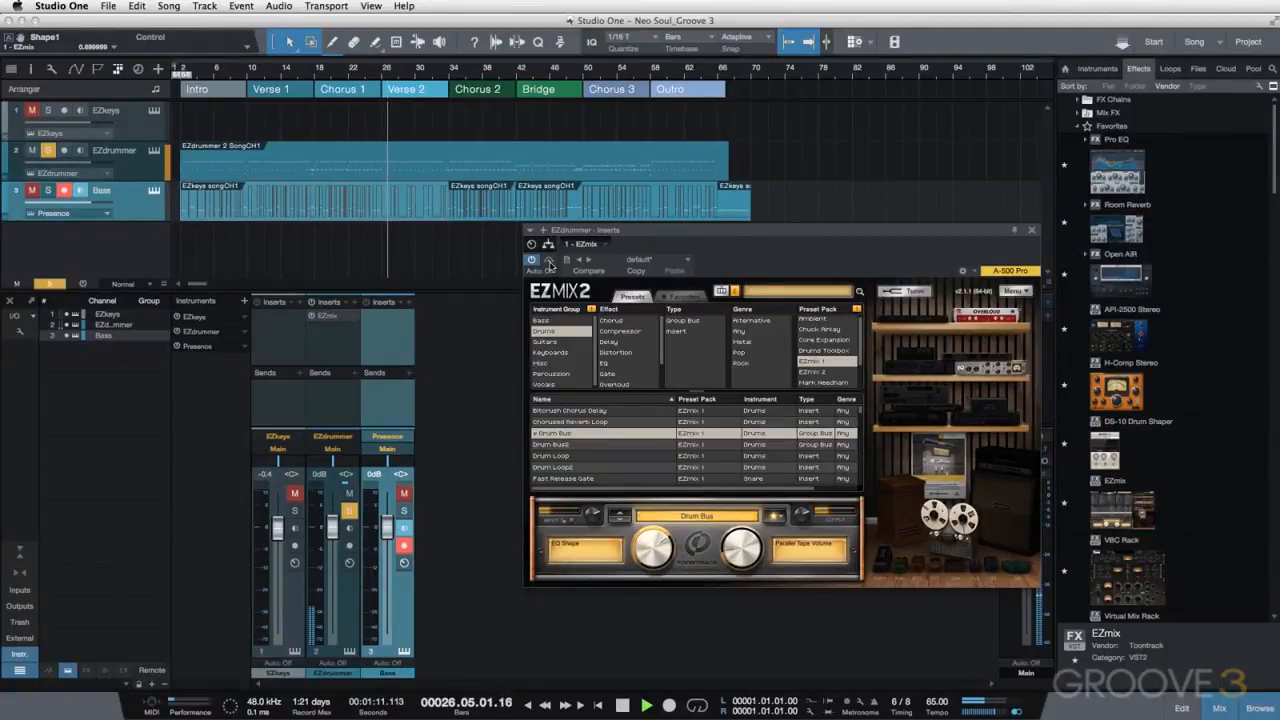
Compare the drums with EZmix bypassed and active, and unsolo the EZdrummer channel to hear the full mix
{"action": "left_click", "coordinate": [548, 261]}
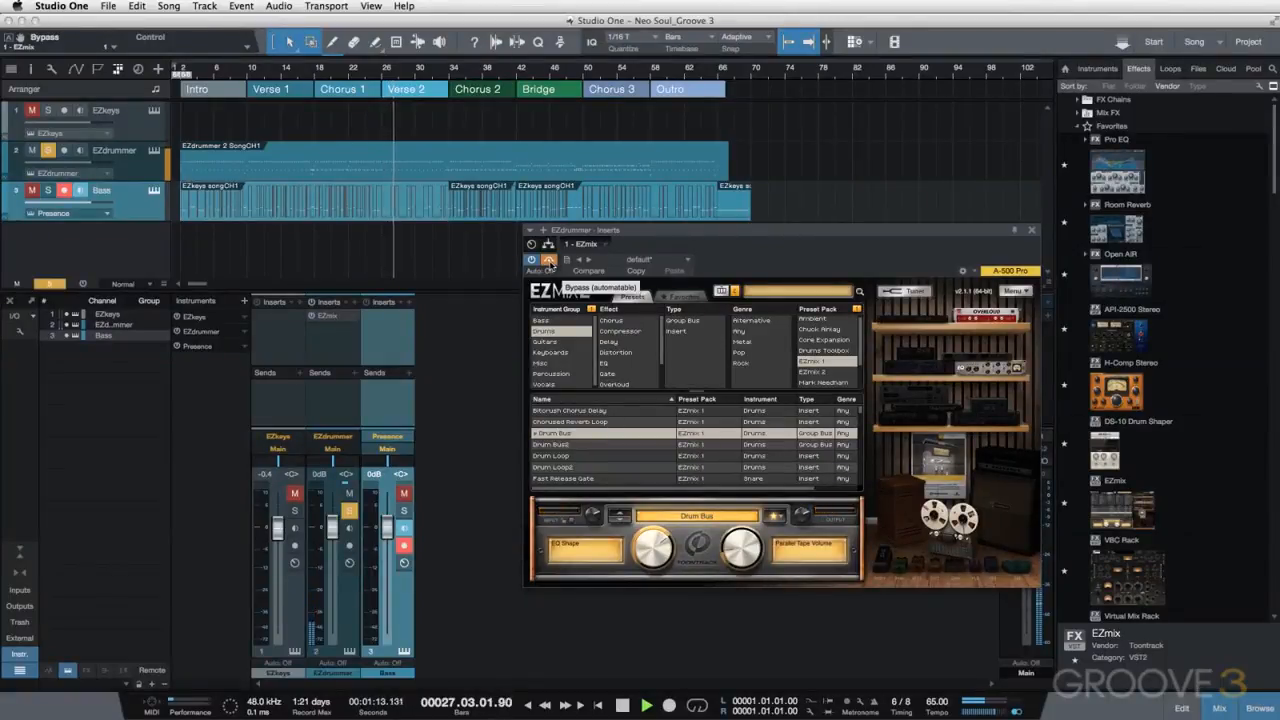
{"action": "left_click", "coordinate": [548, 261]}
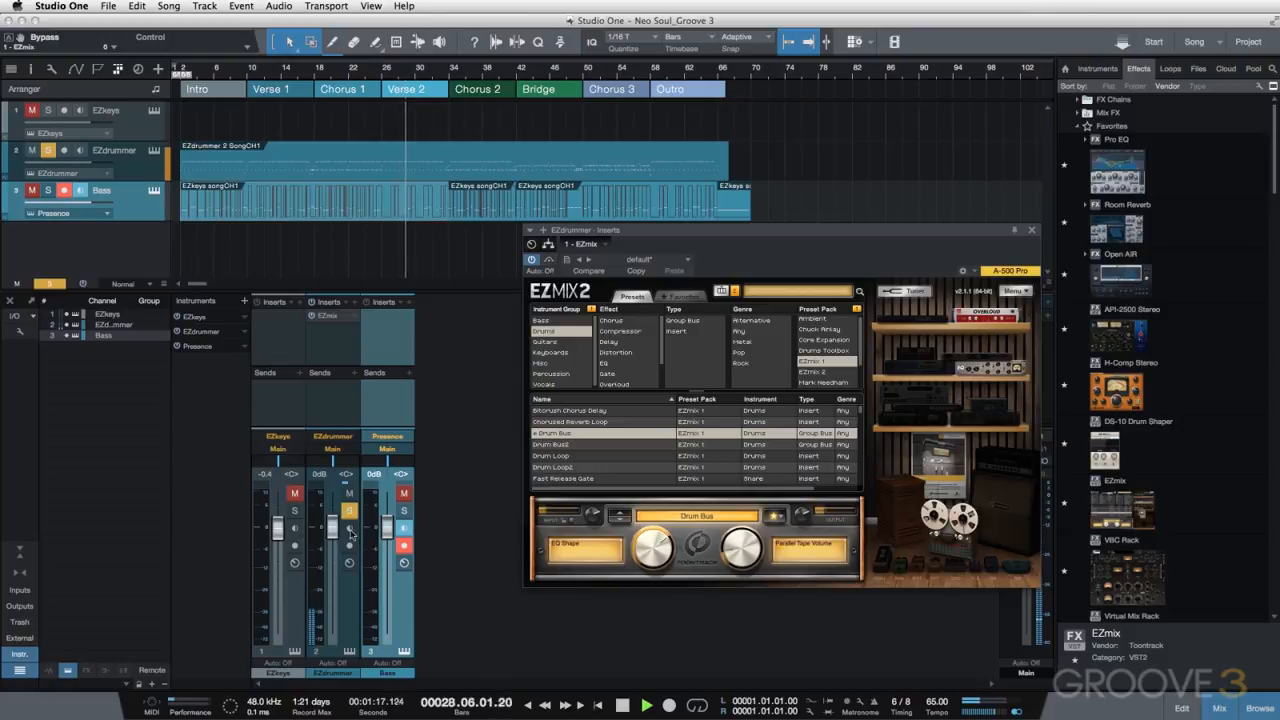
{"action": "left_click", "coordinate": [349, 511]}
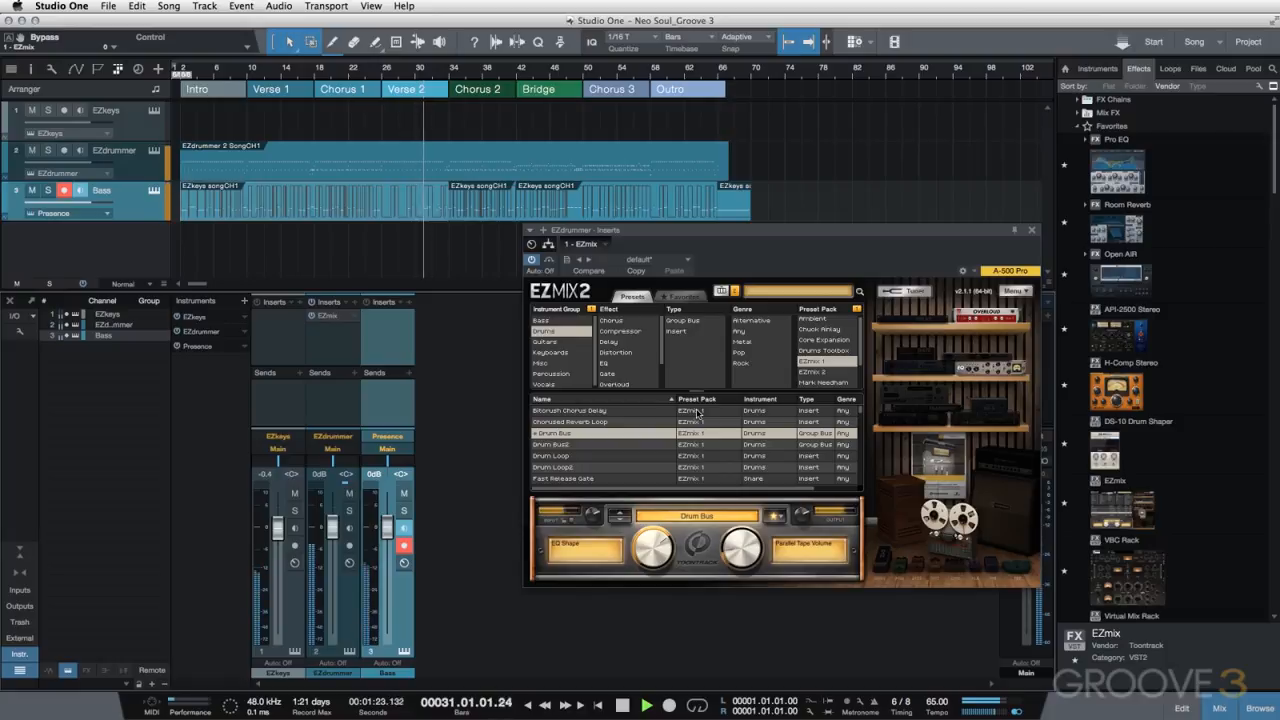
{"action": "key", "text": "space"}
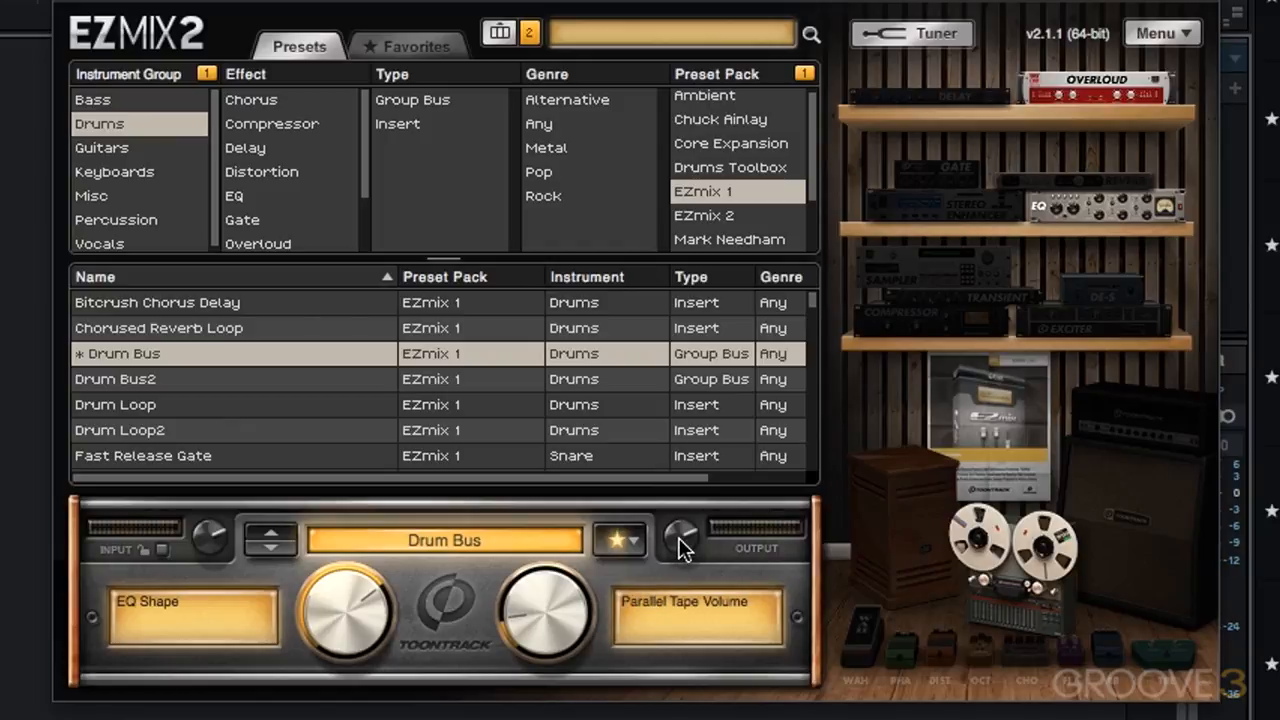
Set the EZmix output level on the EZdrummer channel to 6.75 and close the plug-in window
{"action": "mouse_move", "coordinate": [680, 548]}
{"action": "scroll", "coordinate": [680, 548], "scroll_direction": "up", "scroll_amount": 2}
{"action": "left_click_drag", "start_coordinate": [681, 533], "coordinate": [674, 528]}
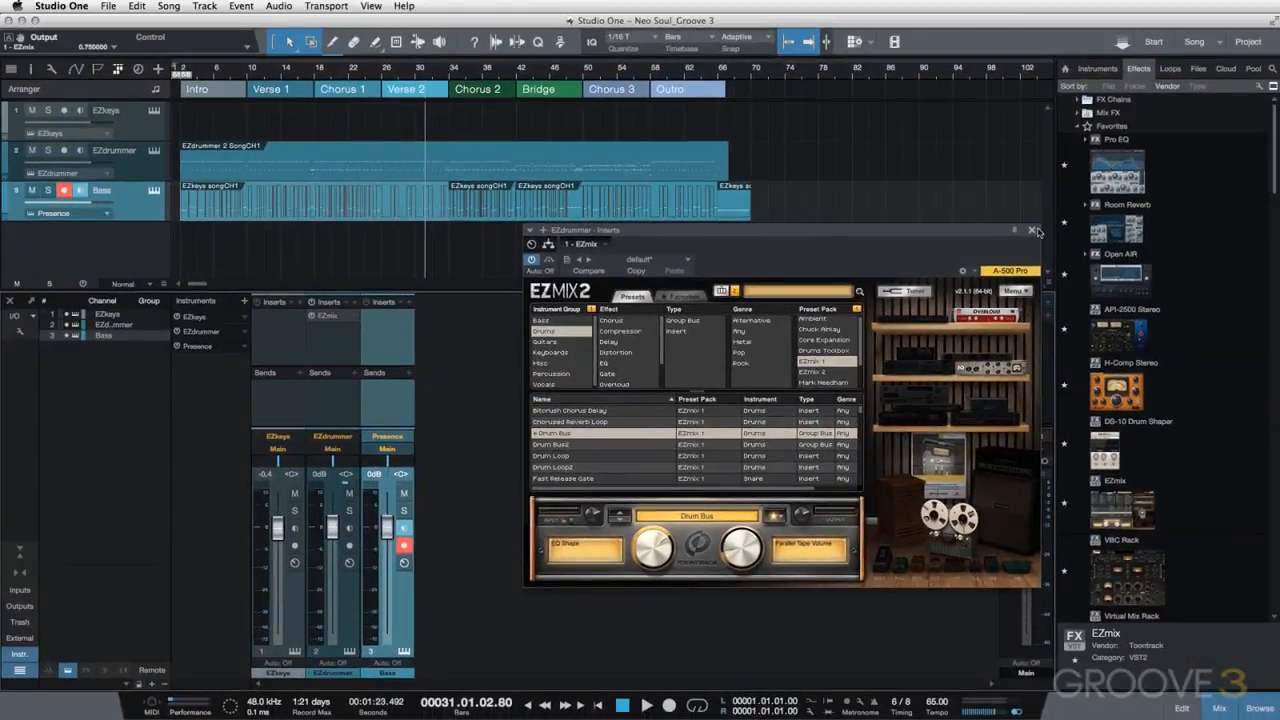
{"action": "left_click", "coordinate": [1032, 231]}
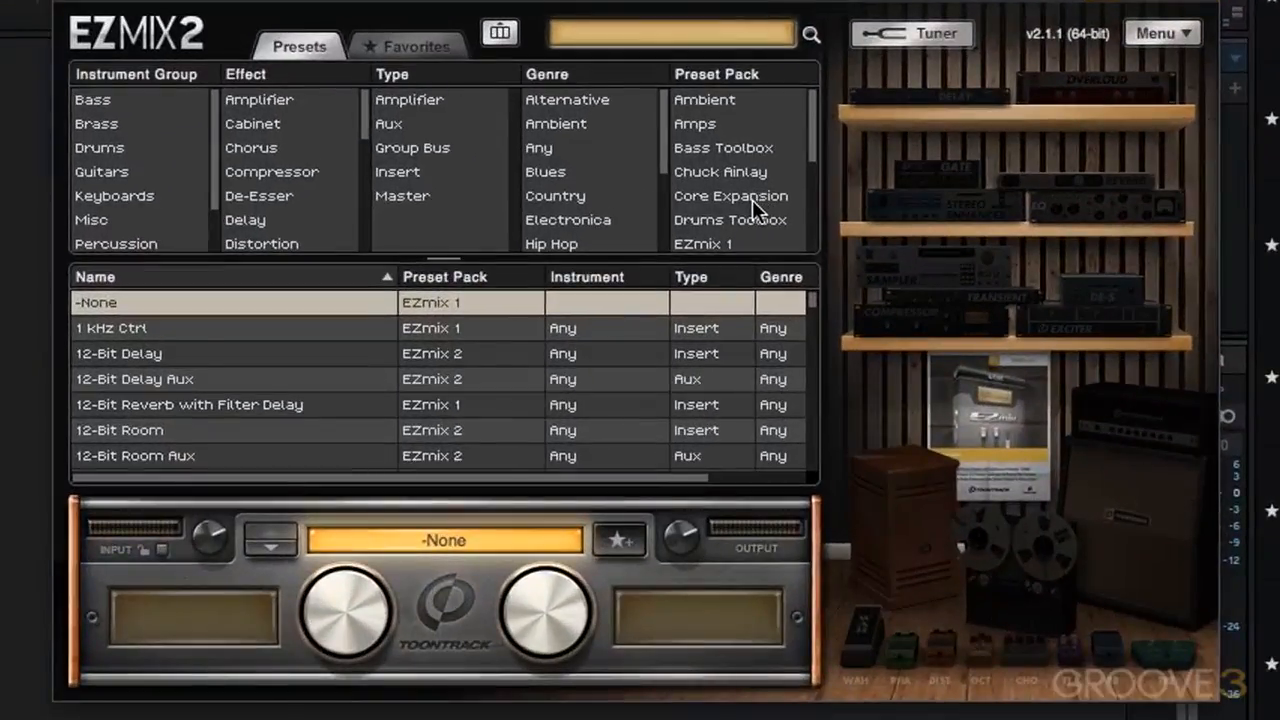
Load the Bass Channel preset from the Core Expansion pack's Bass group and compare the bass with EZmix bypassed and active
{"action": "left_click", "coordinate": [828, 360]}
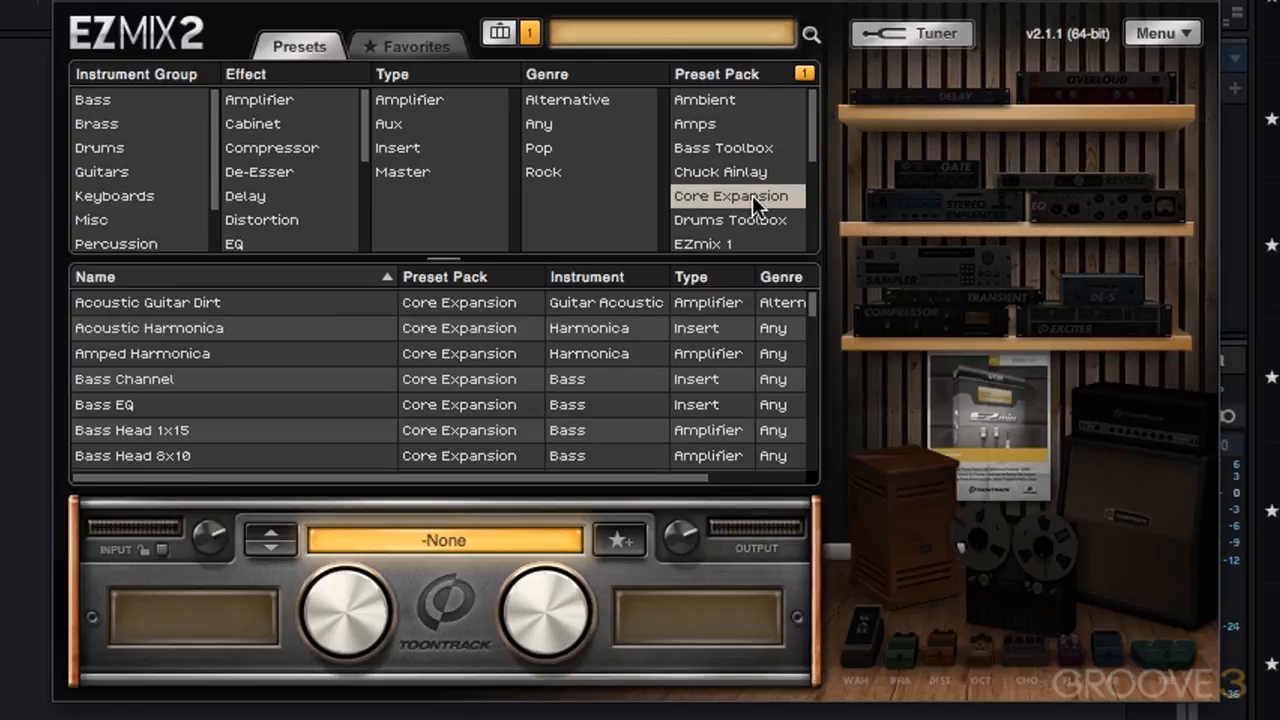
{"action": "left_click", "coordinate": [102, 104]}
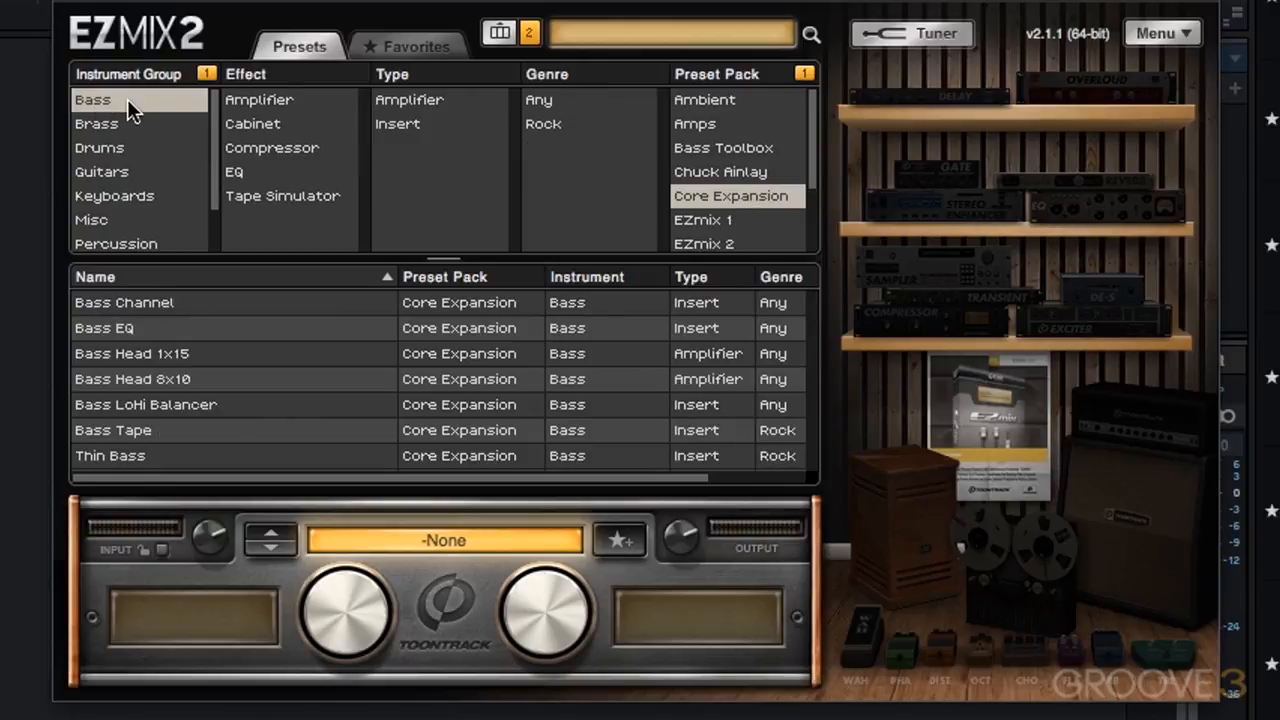
{"action": "left_click", "coordinate": [157, 304]}
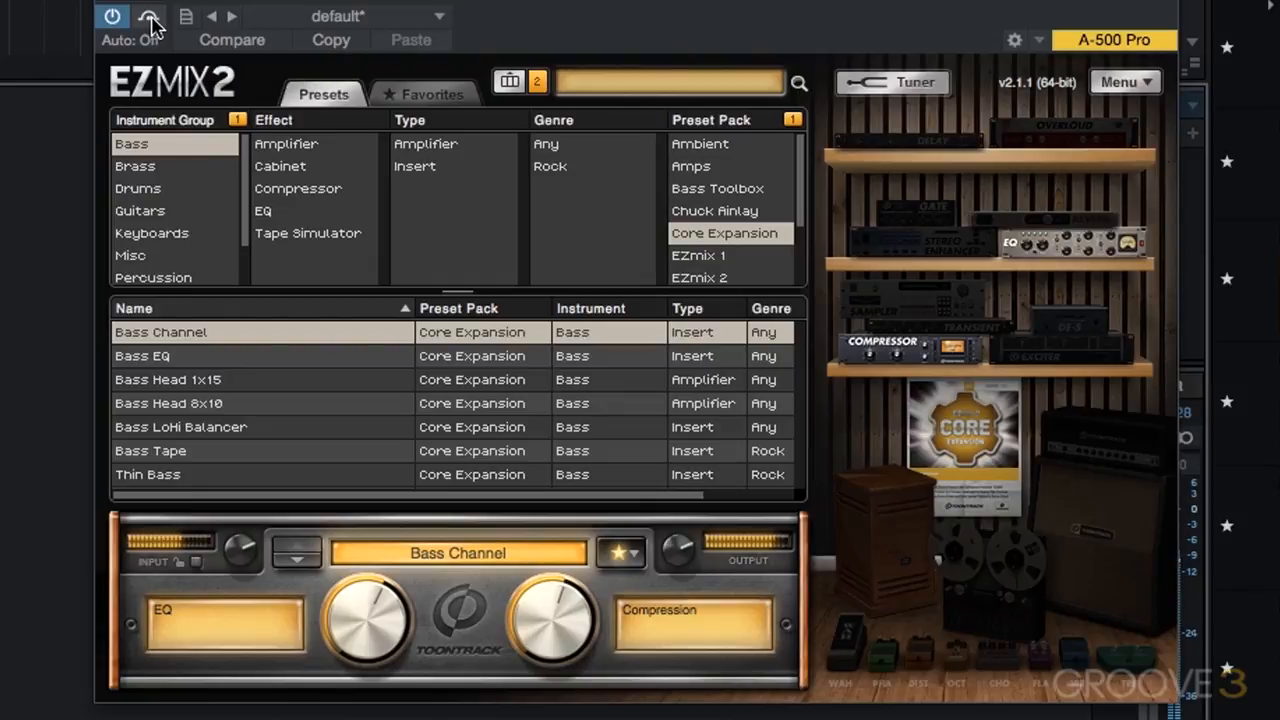
{"action": "left_click", "coordinate": [150, 20]}
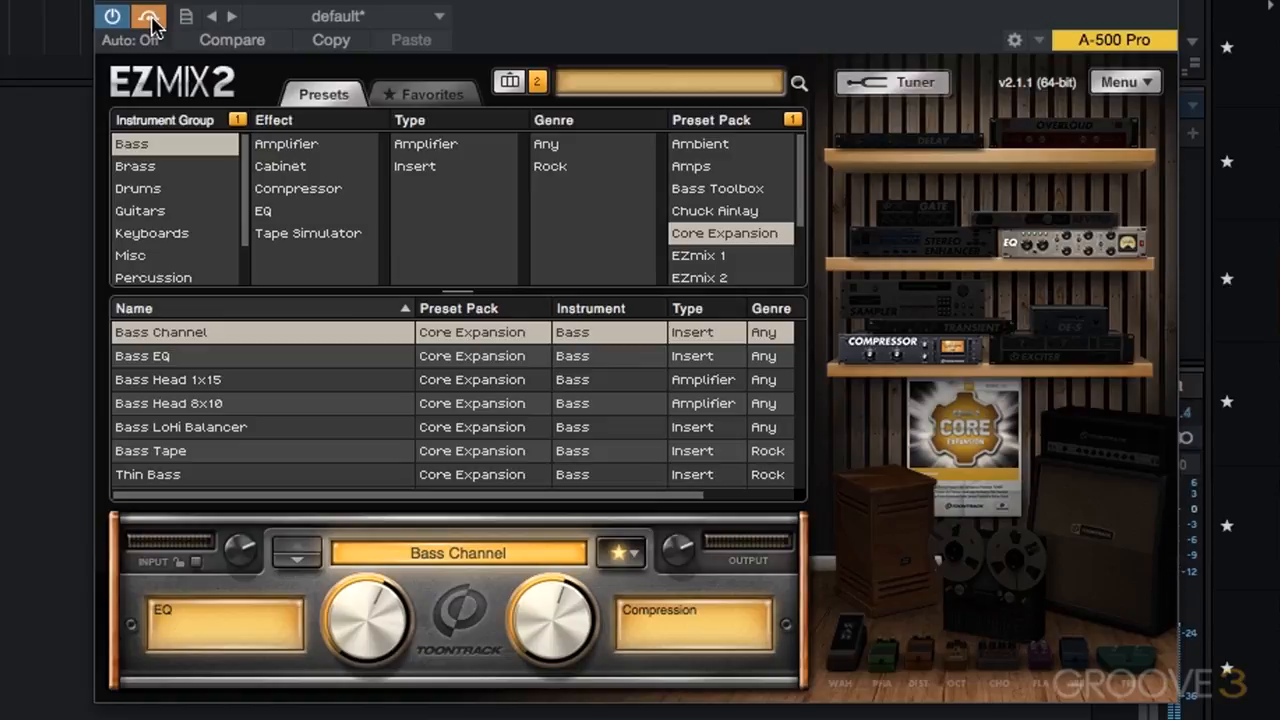
{"action": "left_click", "coordinate": [150, 20]}
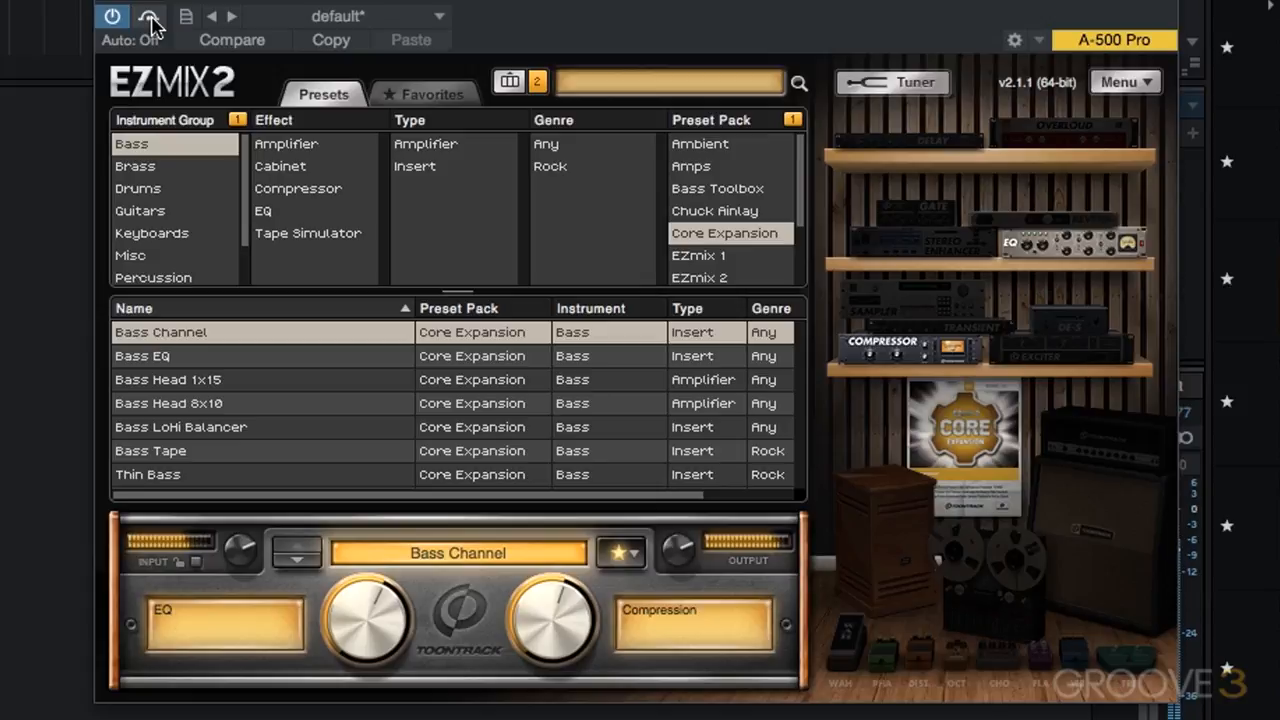
Try a lowered EQ and both extremes of Compression on the Bass Channel preset, and reset both controls to their defaults
{"action": "left_click_drag", "start_coordinate": [348, 595], "coordinate": [343, 685]}
{"action": "double_click", "coordinate": [382, 627]}
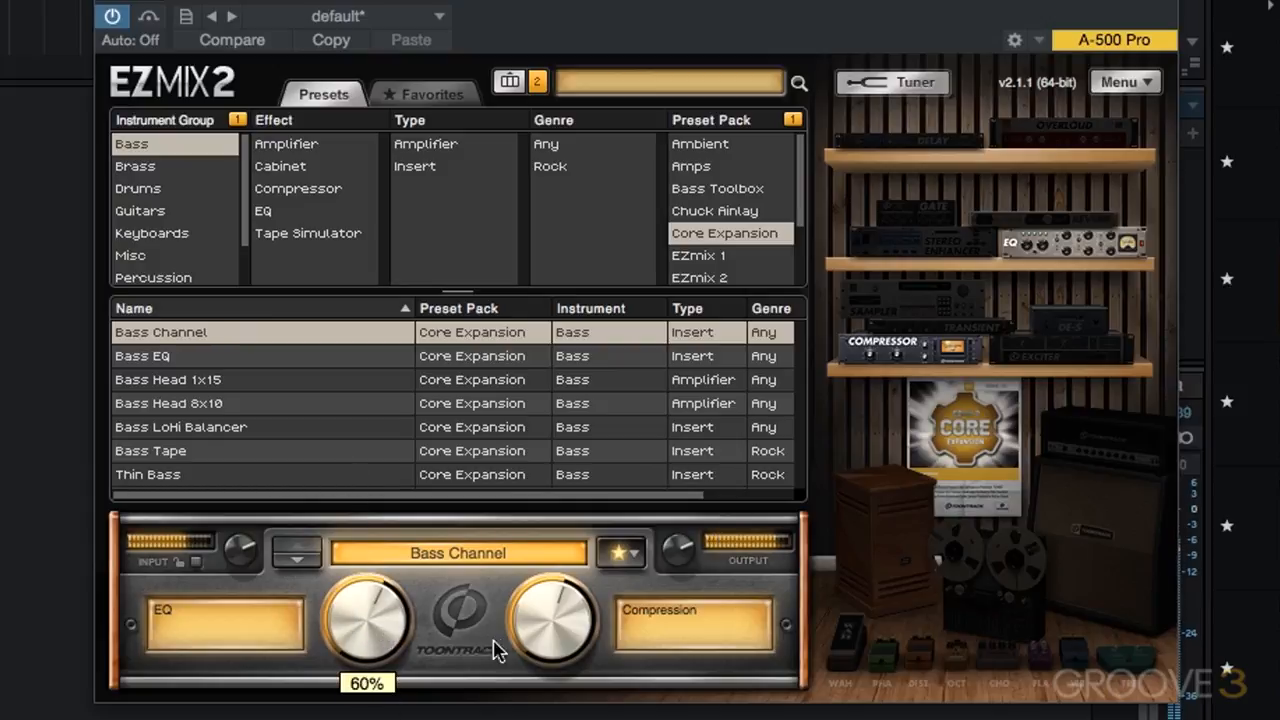
{"action": "left_click_drag", "start_coordinate": [540, 630], "coordinate": [540, 715]}
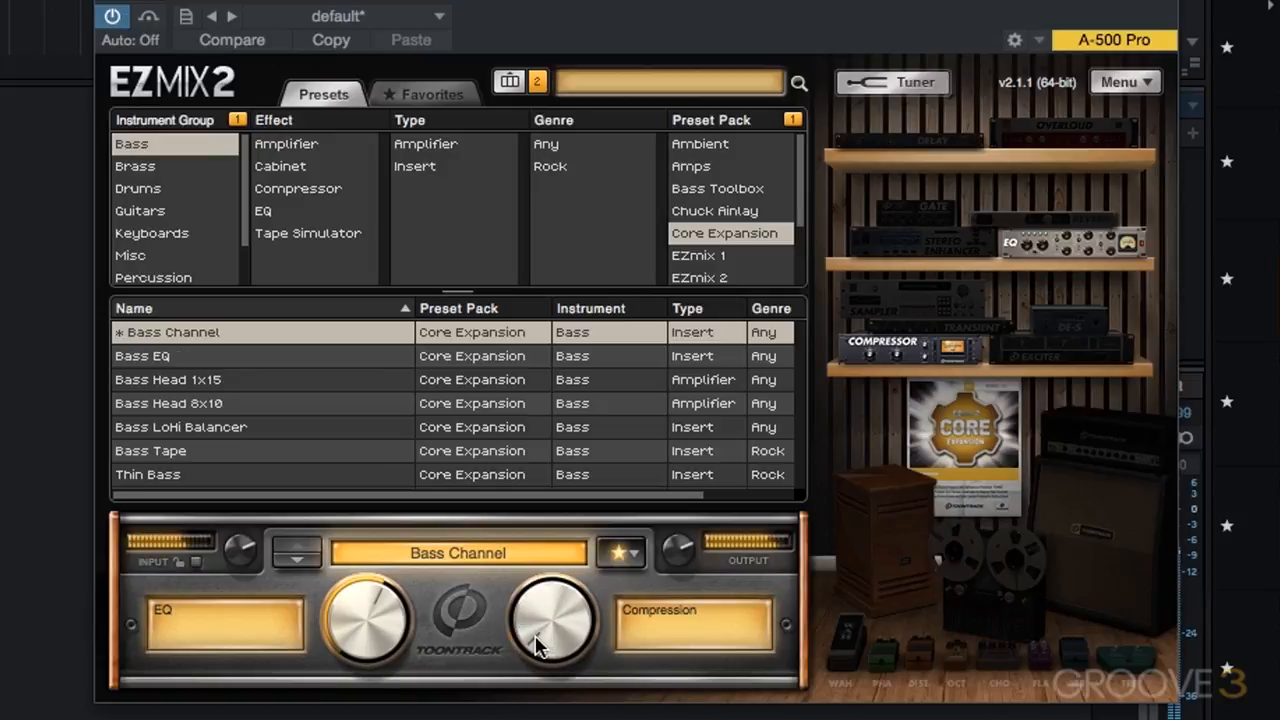
{"action": "left_click_drag", "start_coordinate": [530, 640], "coordinate": [541, 313]}
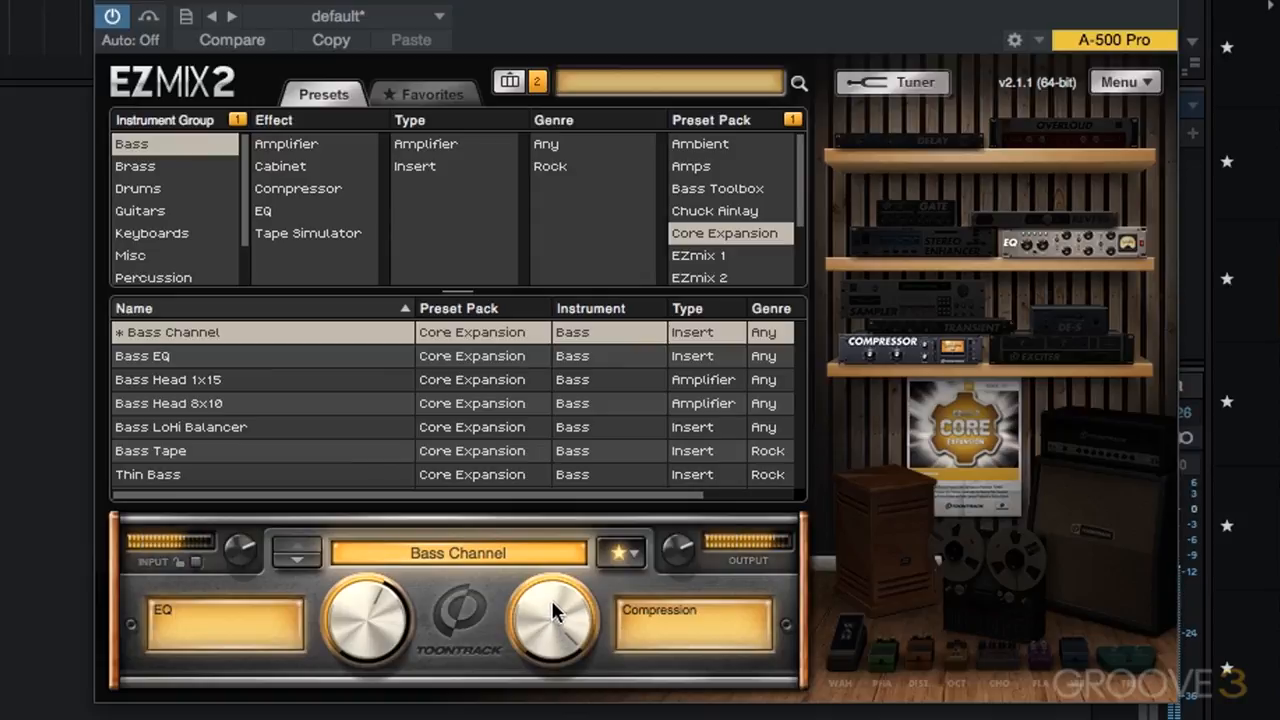
{"action": "left_click_drag", "start_coordinate": [551, 600], "coordinate": [566, 628]}
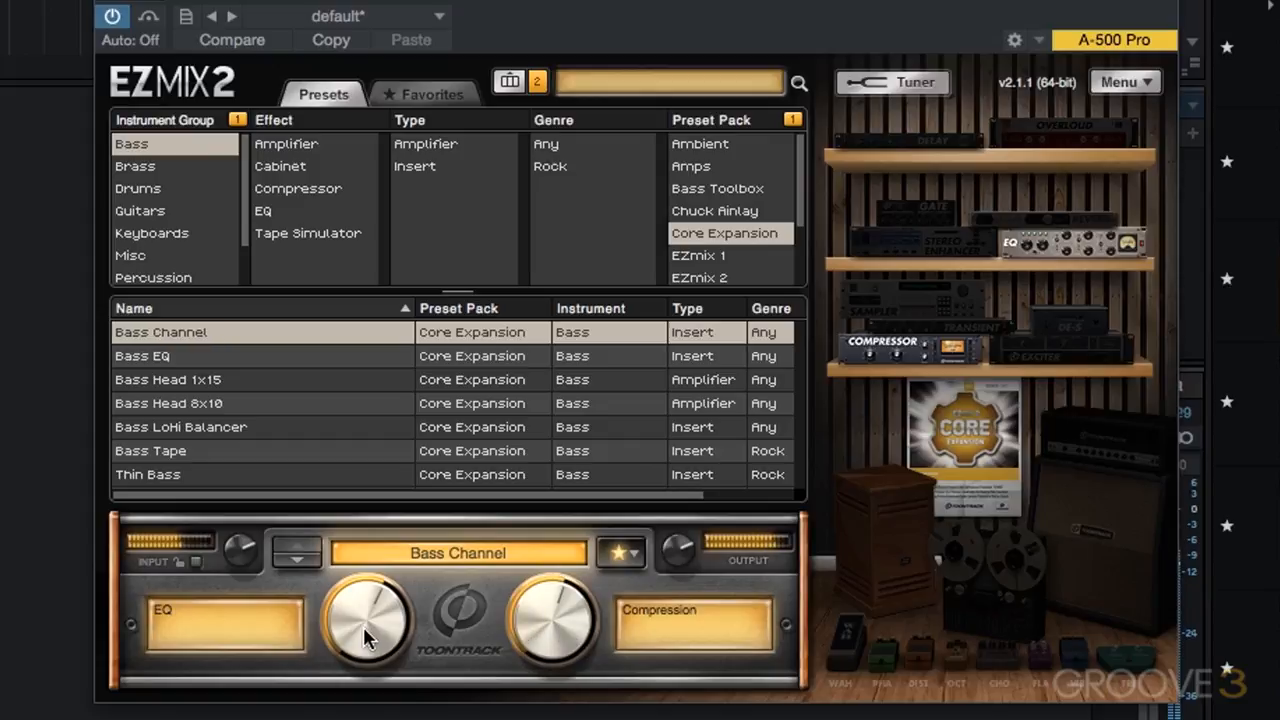
Raise the Bass Channel preset's Compression well above its default, keeping EQ at its default
{"action": "mouse_move", "coordinate": [365, 637]}
{"action": "left_click_drag", "start_coordinate": [549, 630], "coordinate": [540, 436]}
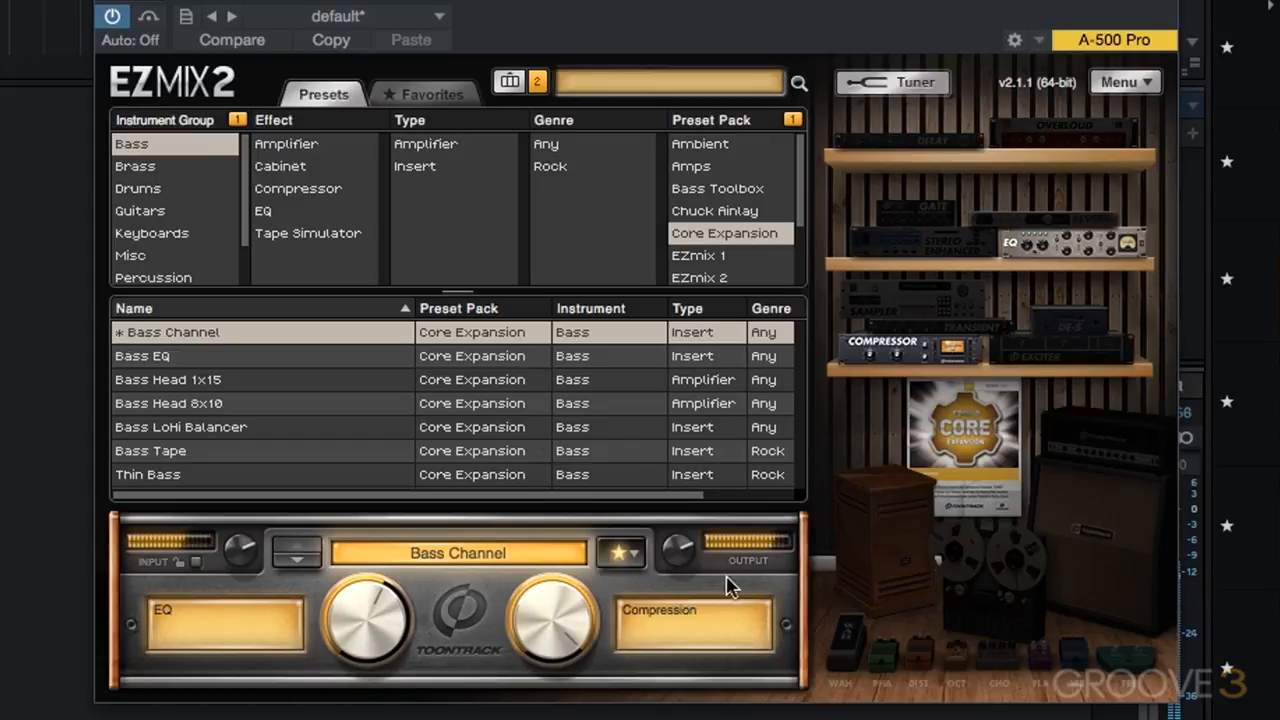
{"action": "mouse_move", "coordinate": [665, 556]}
Compare the bass with the adjusted Bass Channel preset bypassed and active, and close the plug-in window
{"action": "left_click", "coordinate": [148, 18]}
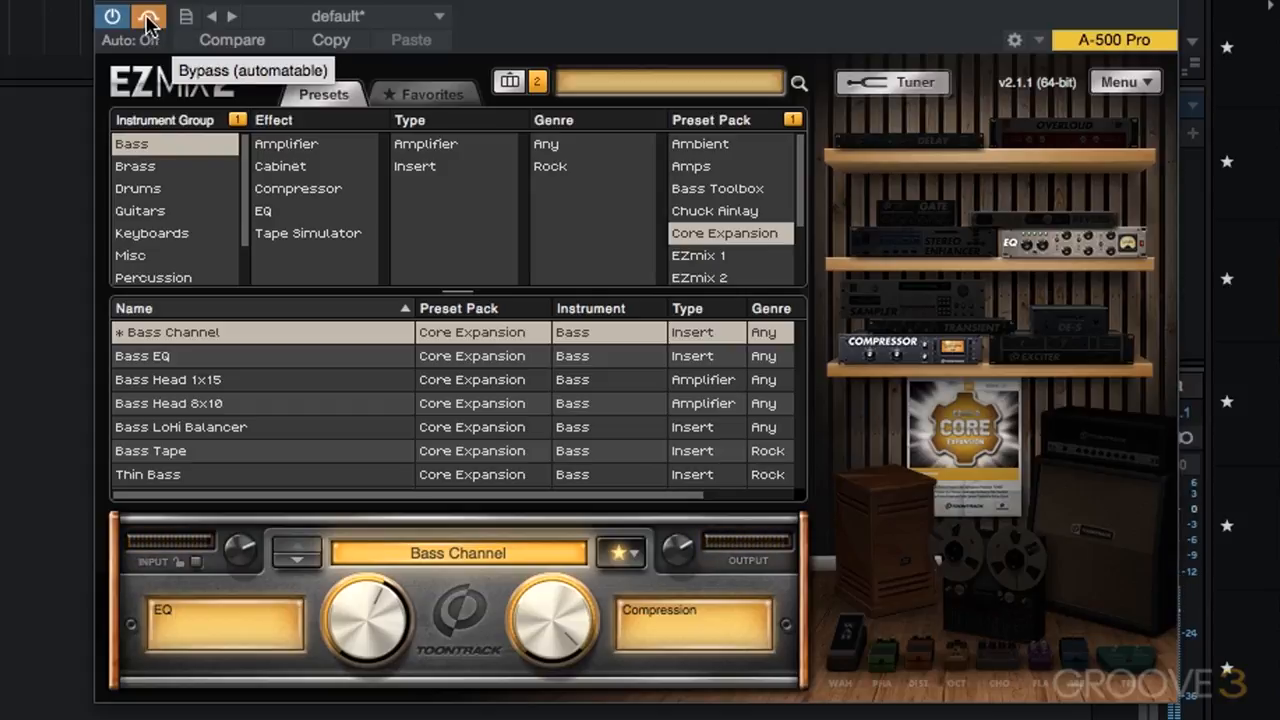
{"action": "left_click", "coordinate": [148, 18]}
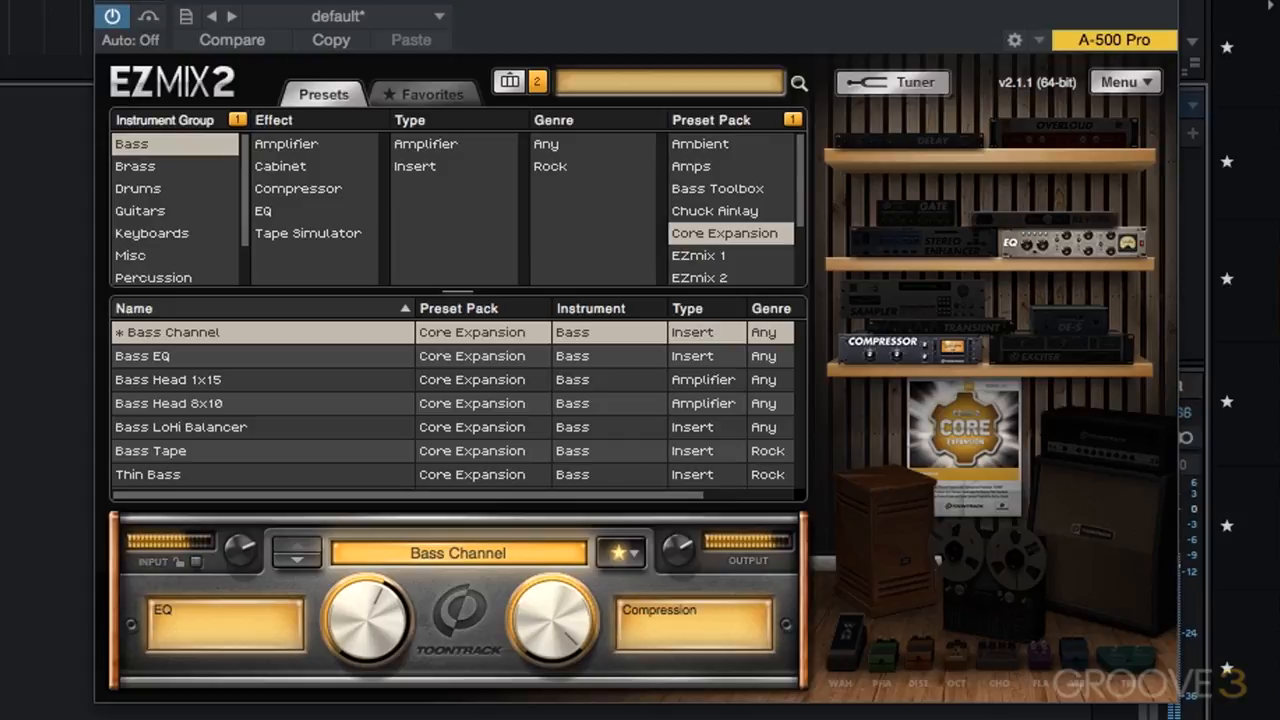
{"action": "left_click", "coordinate": [148, 17]}
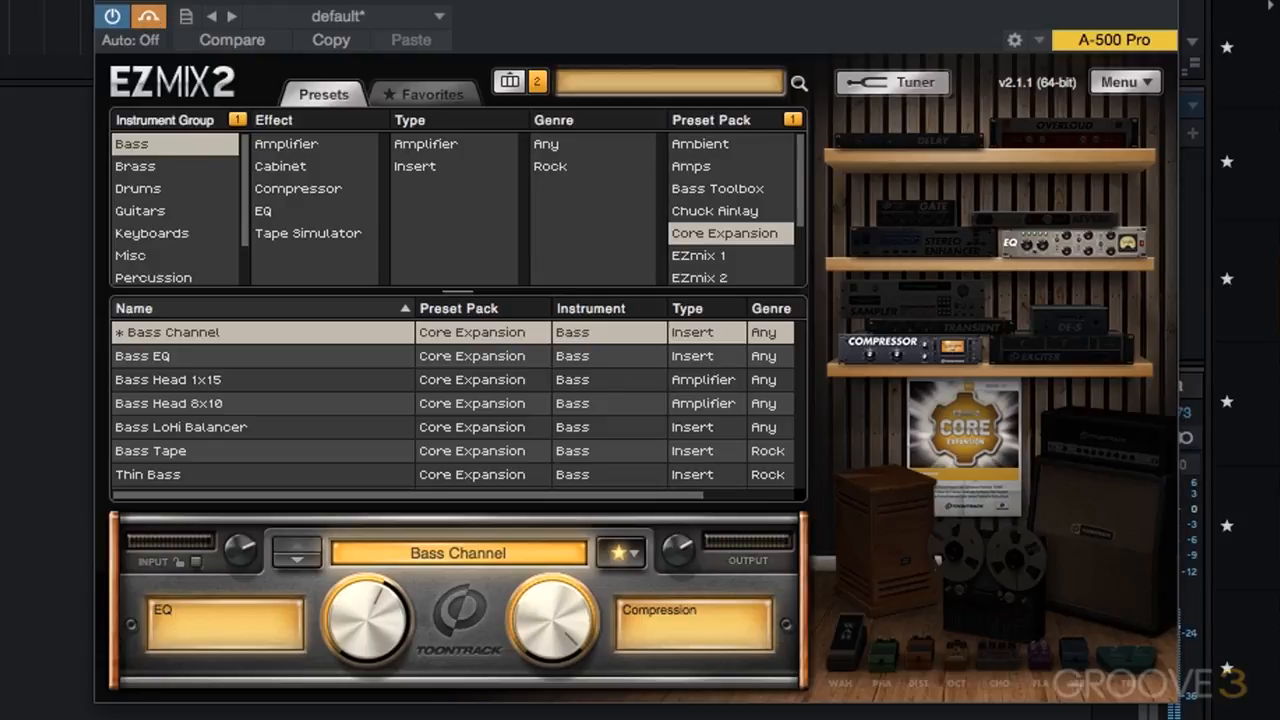
{"action": "left_click", "coordinate": [149, 20]}
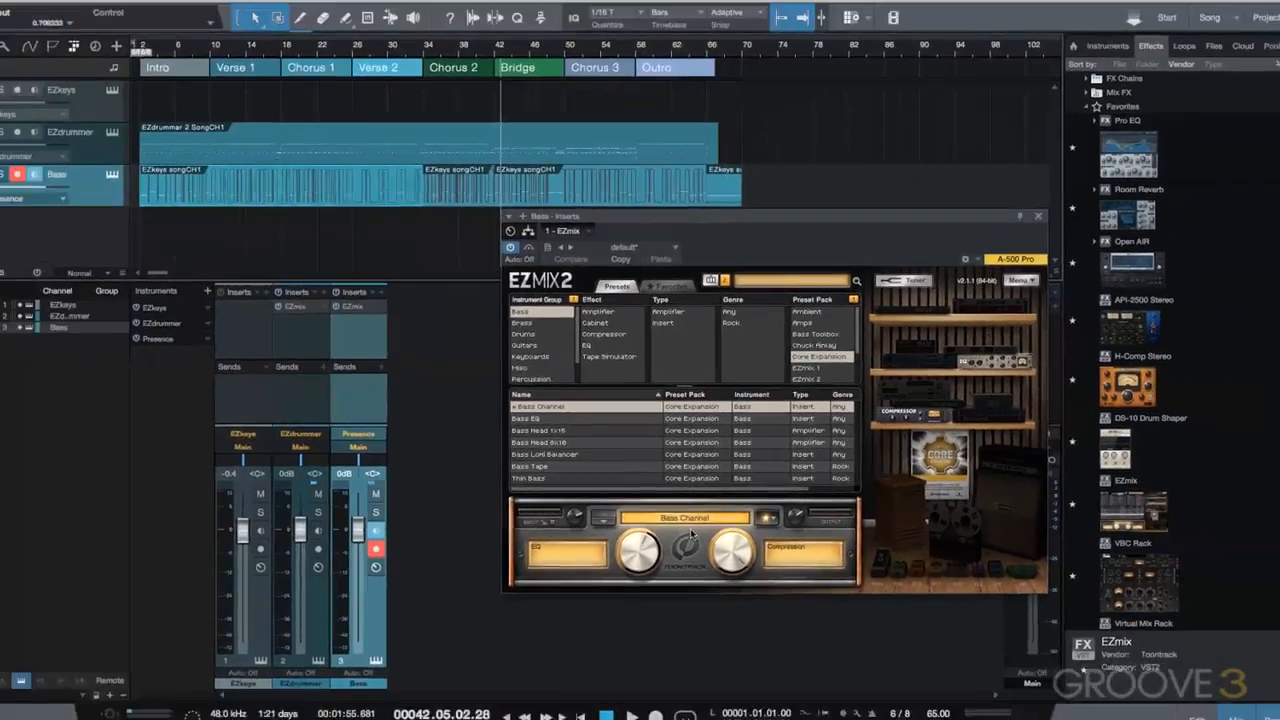
{"action": "left_click", "coordinate": [1038, 215]}
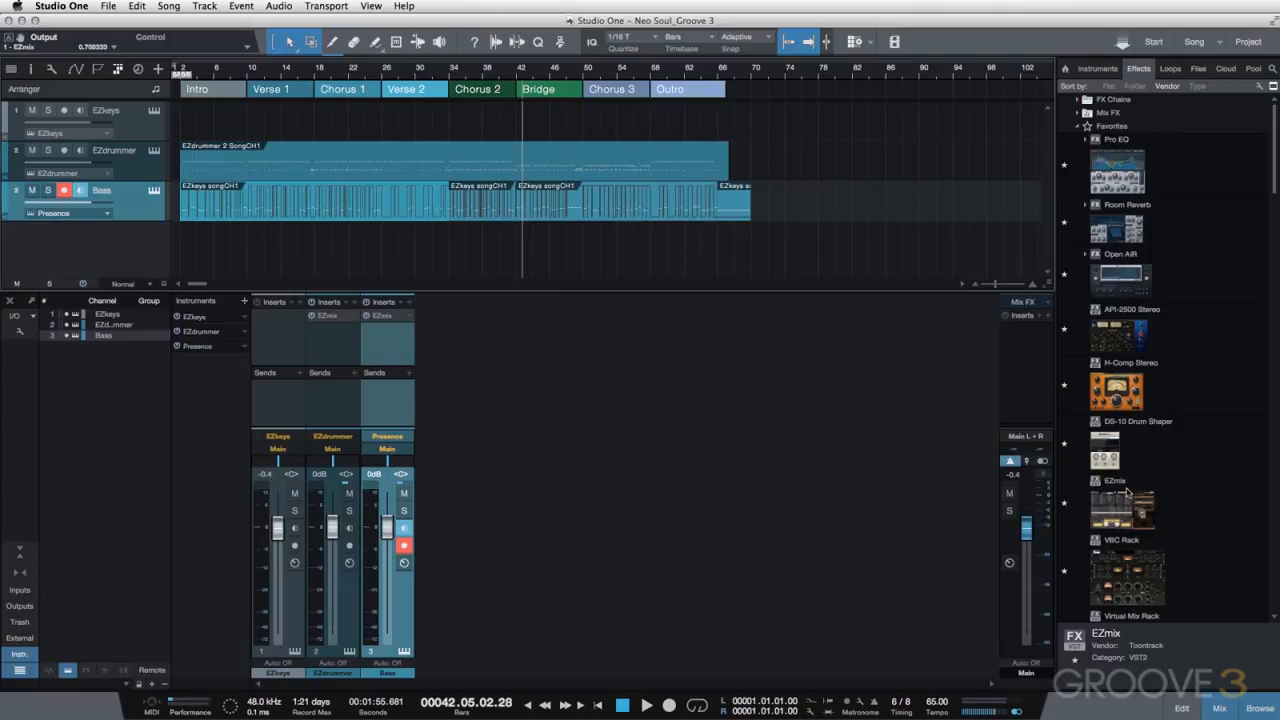
Insert a second EZmix on the Bass channel and load the 40 Hz Ctrl preset from the EZmix 1 pack
{"action": "left_click_drag", "start_coordinate": [1127, 495], "coordinate": [386, 345]}
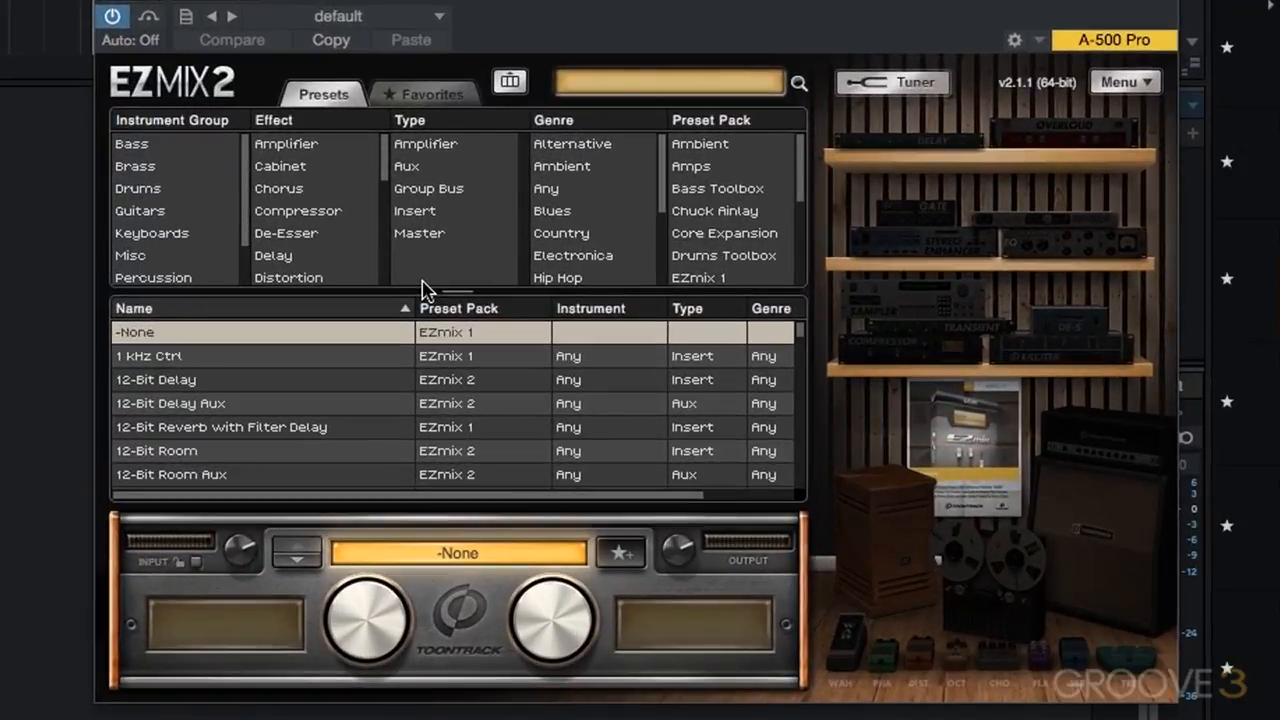
{"action": "left_click", "coordinate": [133, 146]}
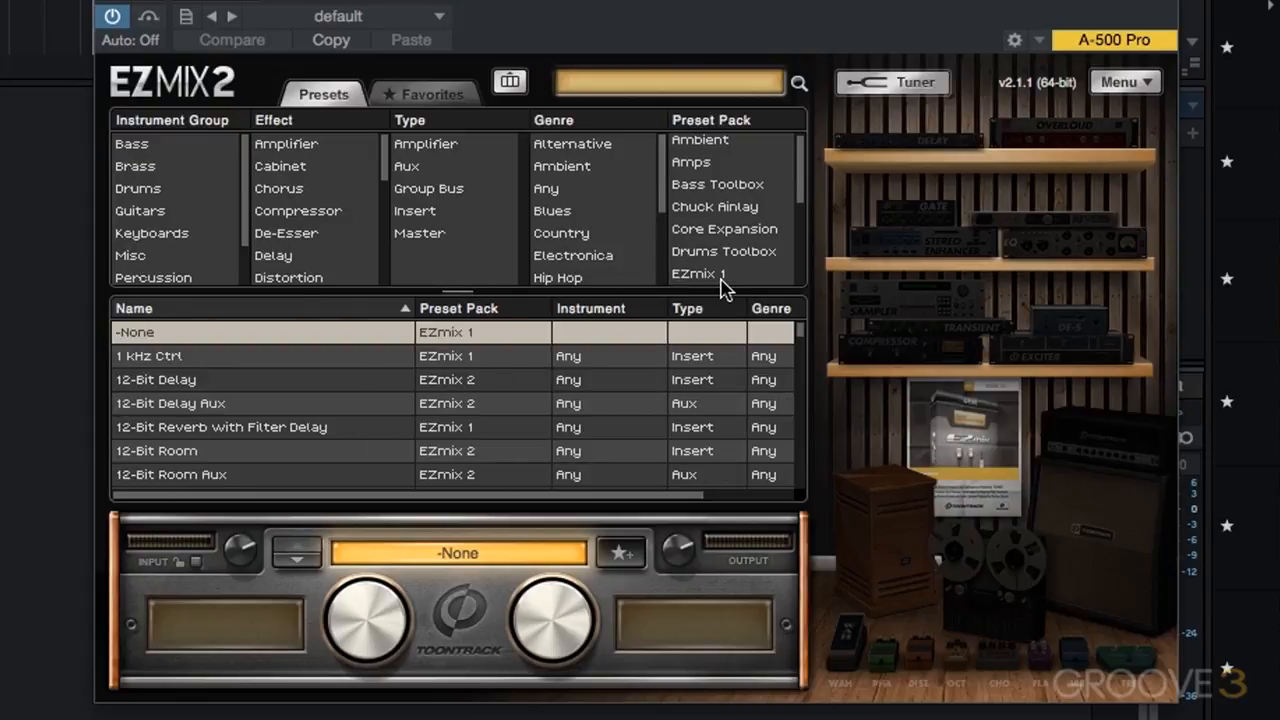
{"action": "left_click", "coordinate": [684, 280]}
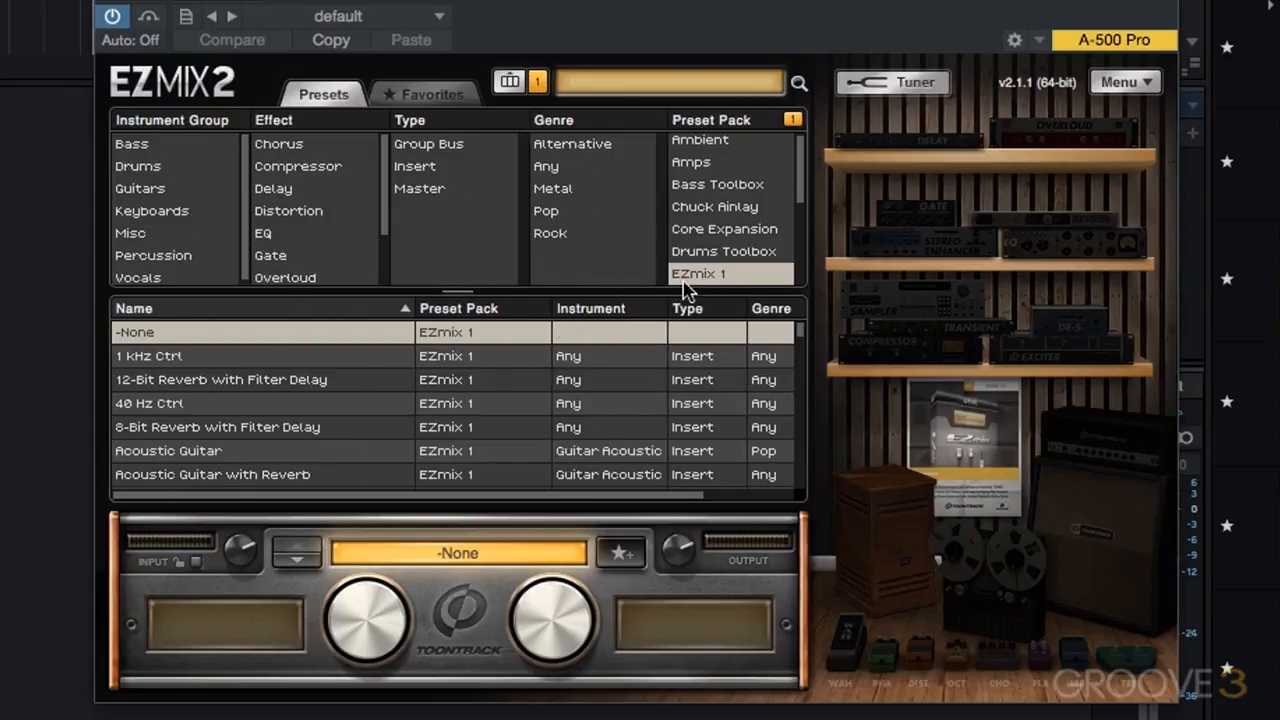
{"action": "left_click", "coordinate": [200, 405]}
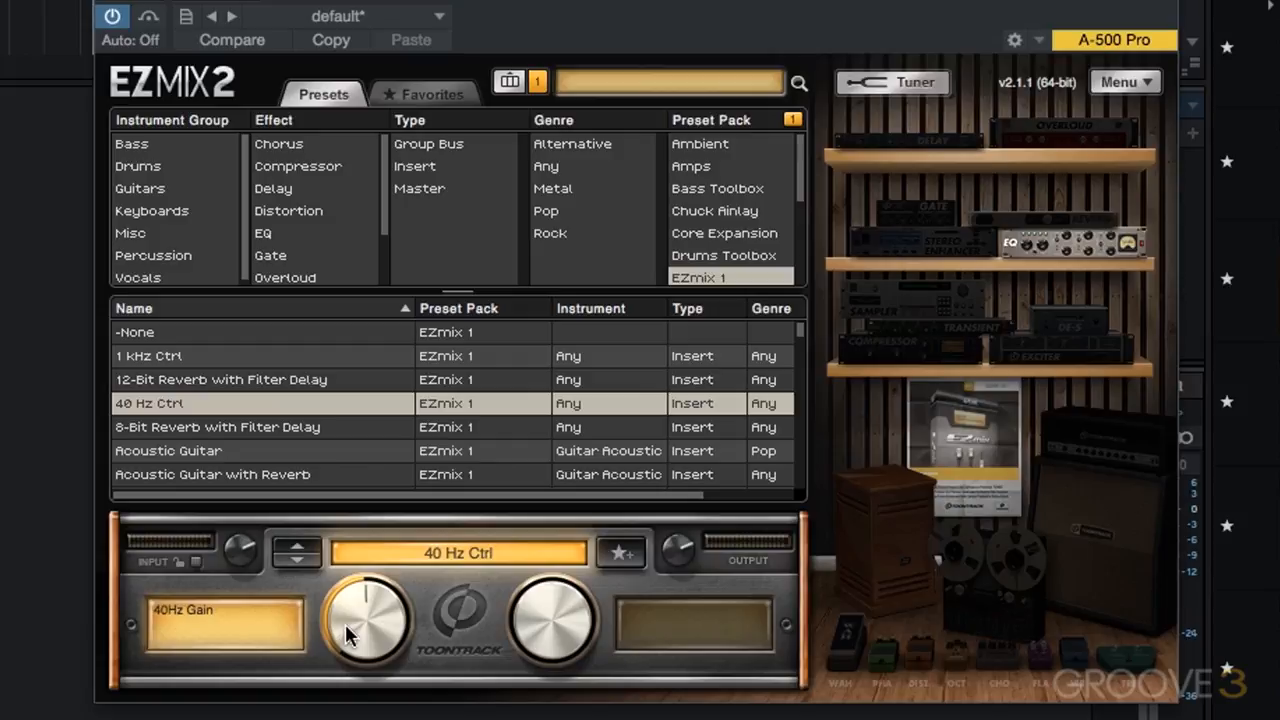
Lower the 40Hz Gain slightly and compare the playing song with the second bass EZmix bypassed and active
{"action": "left_click_drag", "start_coordinate": [345, 624], "coordinate": [348, 618]}
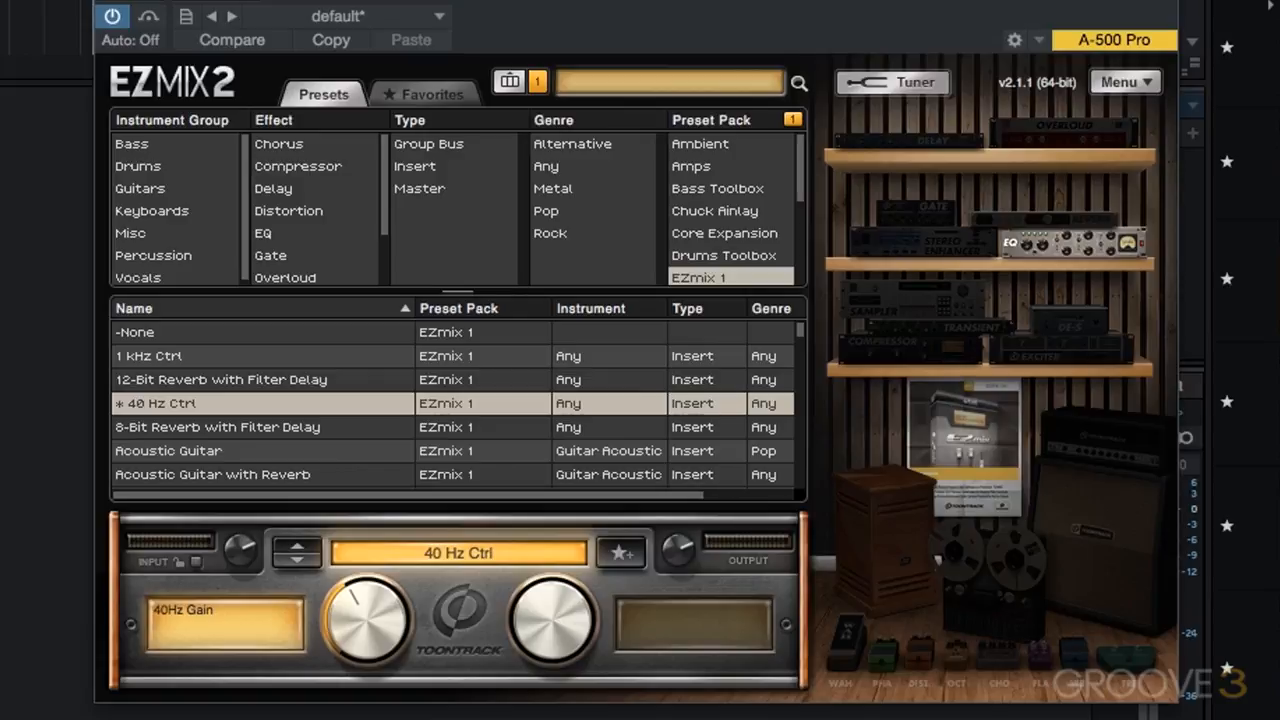
{"action": "key", "text": "space"}
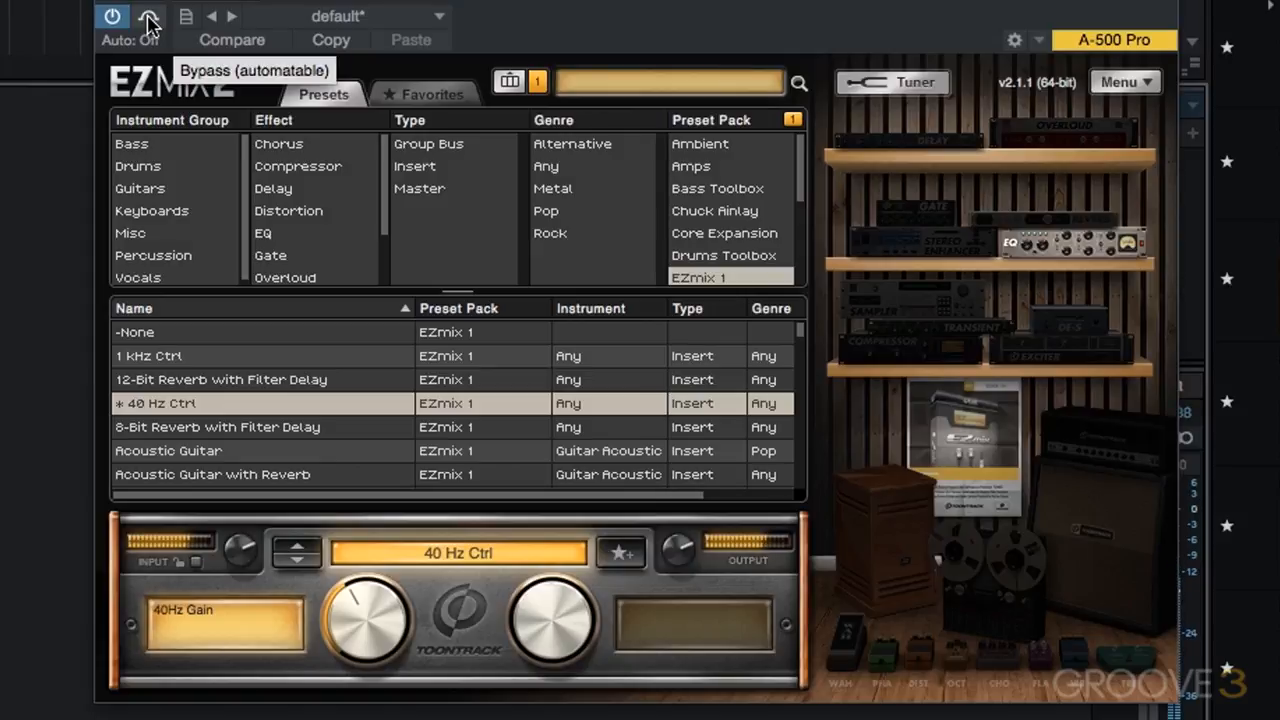
{"action": "left_click", "coordinate": [148, 16]}
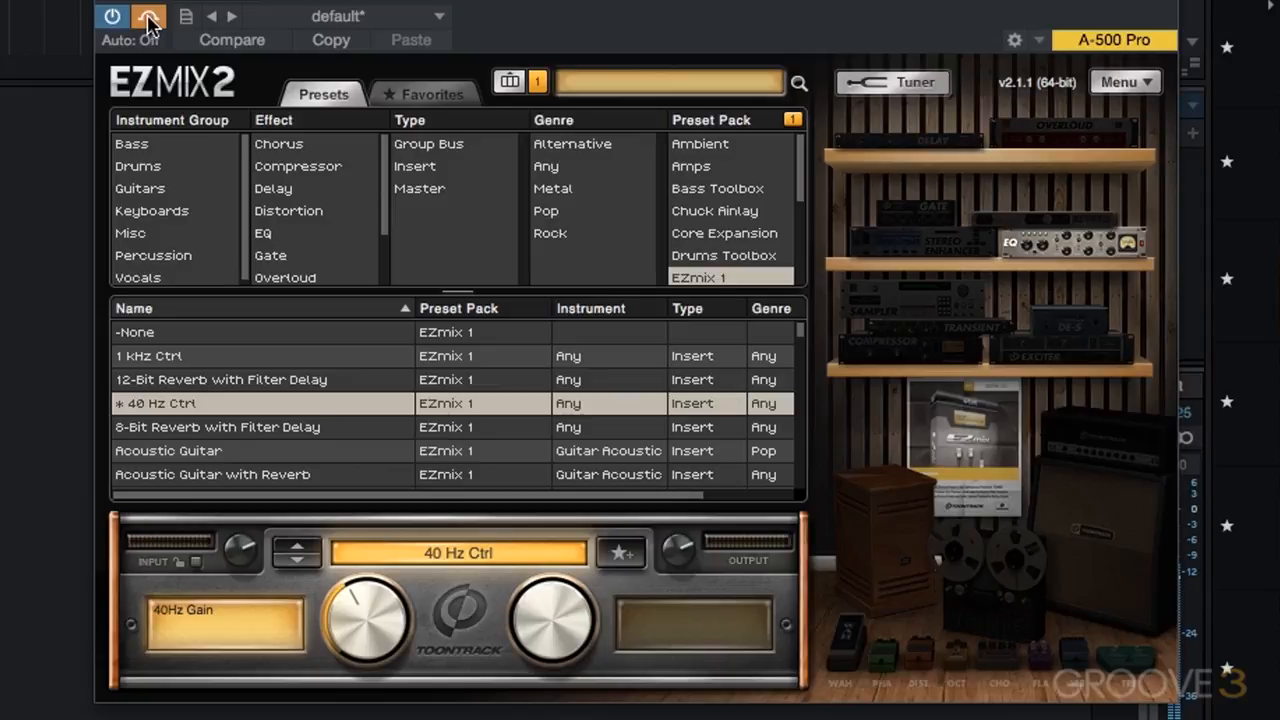
{"action": "left_click", "coordinate": [148, 16]}
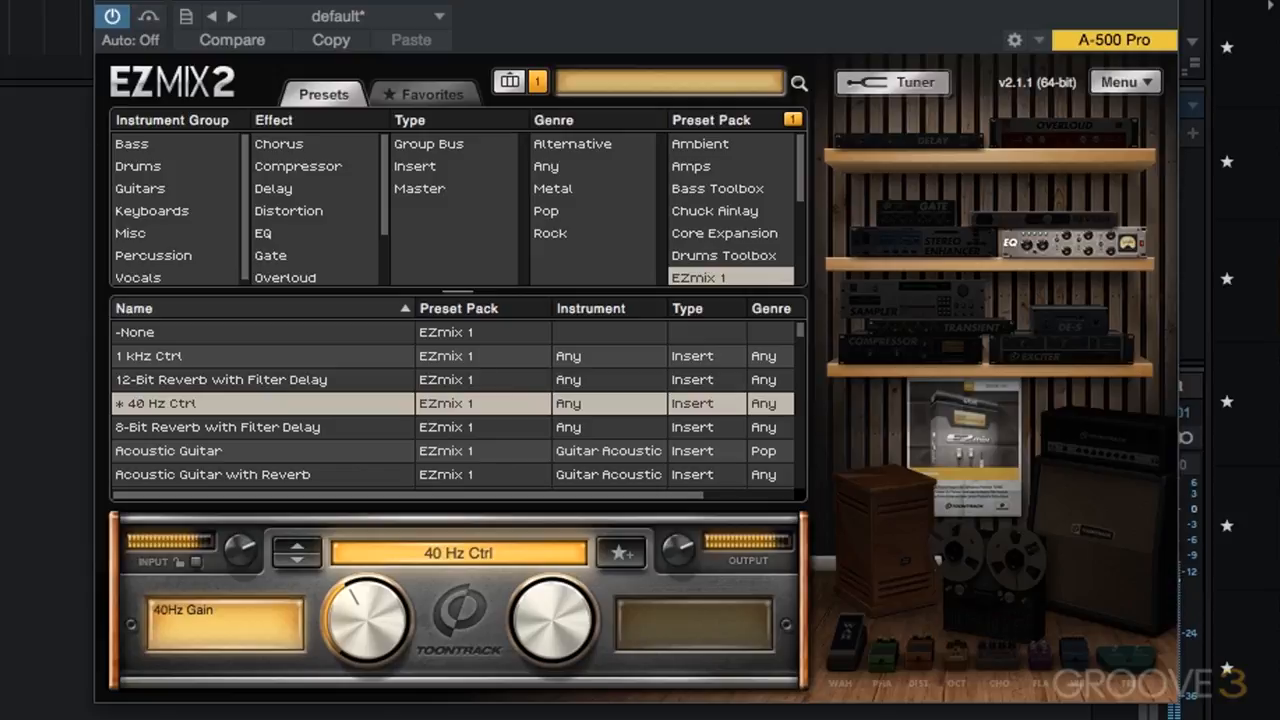
{"action": "left_click", "coordinate": [148, 20]}
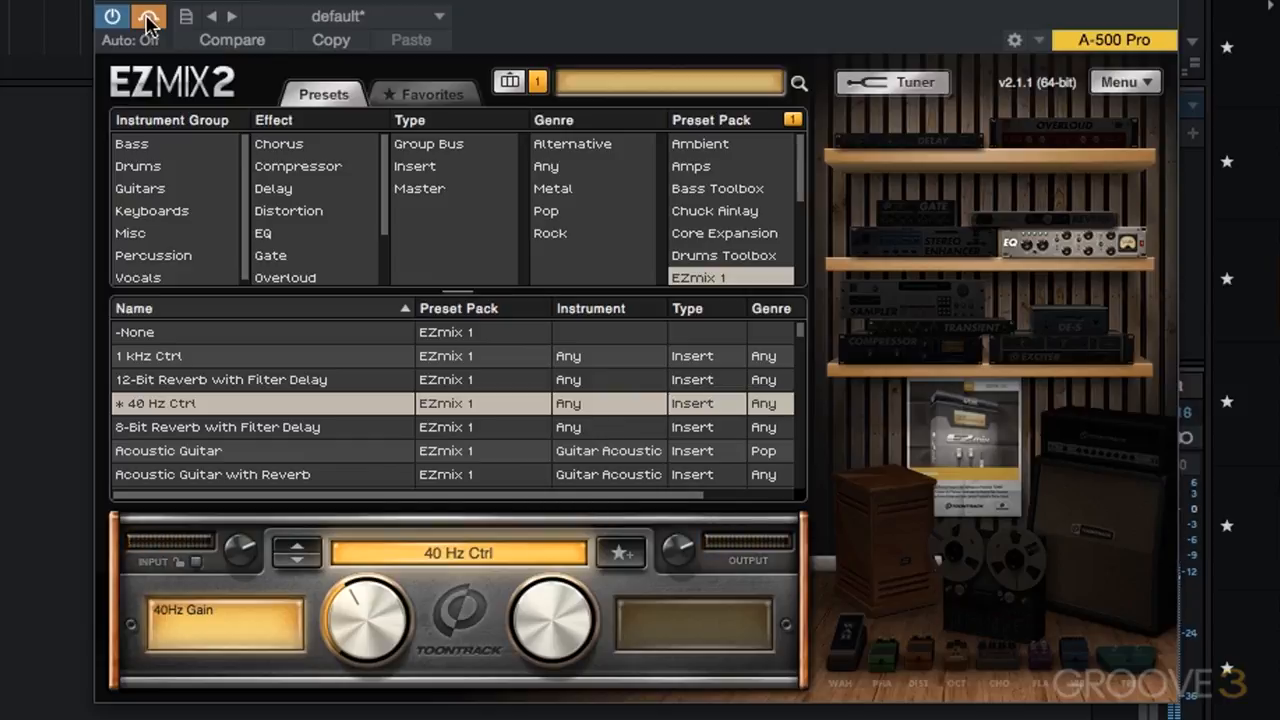
{"action": "left_click", "coordinate": [148, 20]}
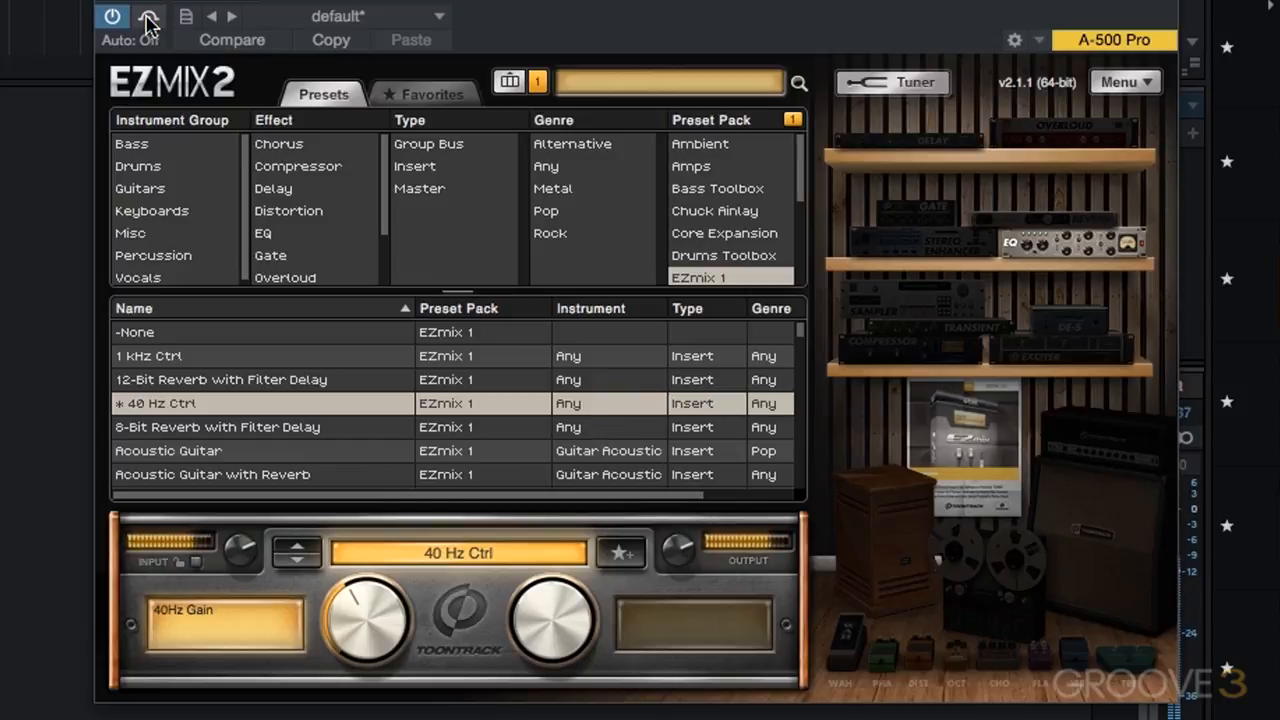
{"action": "left_click", "coordinate": [148, 20]}
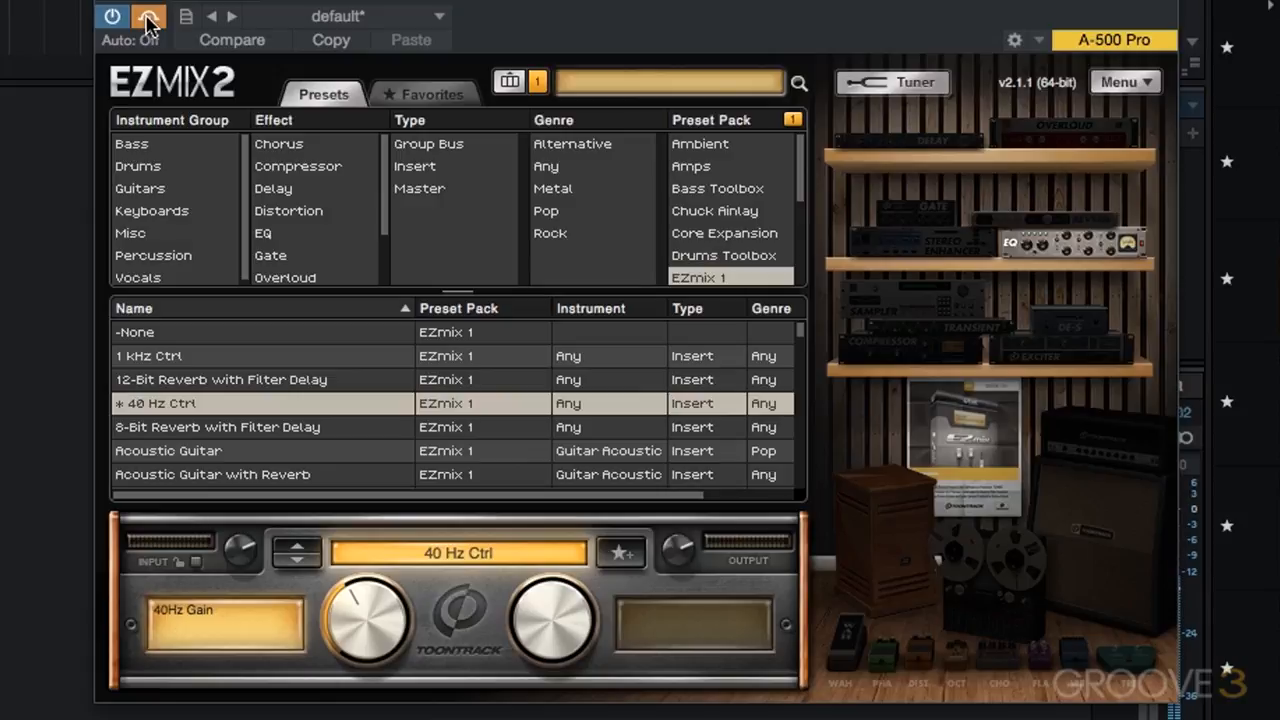
{"action": "left_click", "coordinate": [148, 20]}
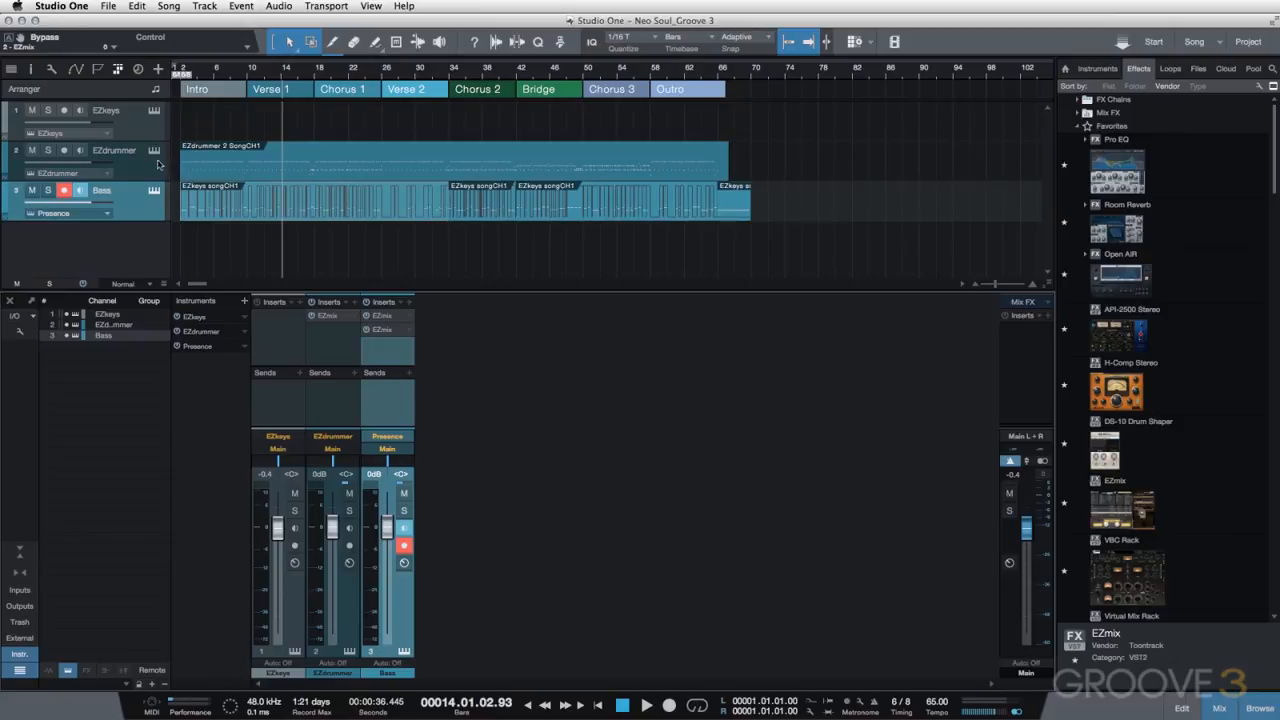
Open the EZkeys instrument window and play the song with the EZkeys channel soloed
{"action": "left_click", "coordinate": [154, 111]}
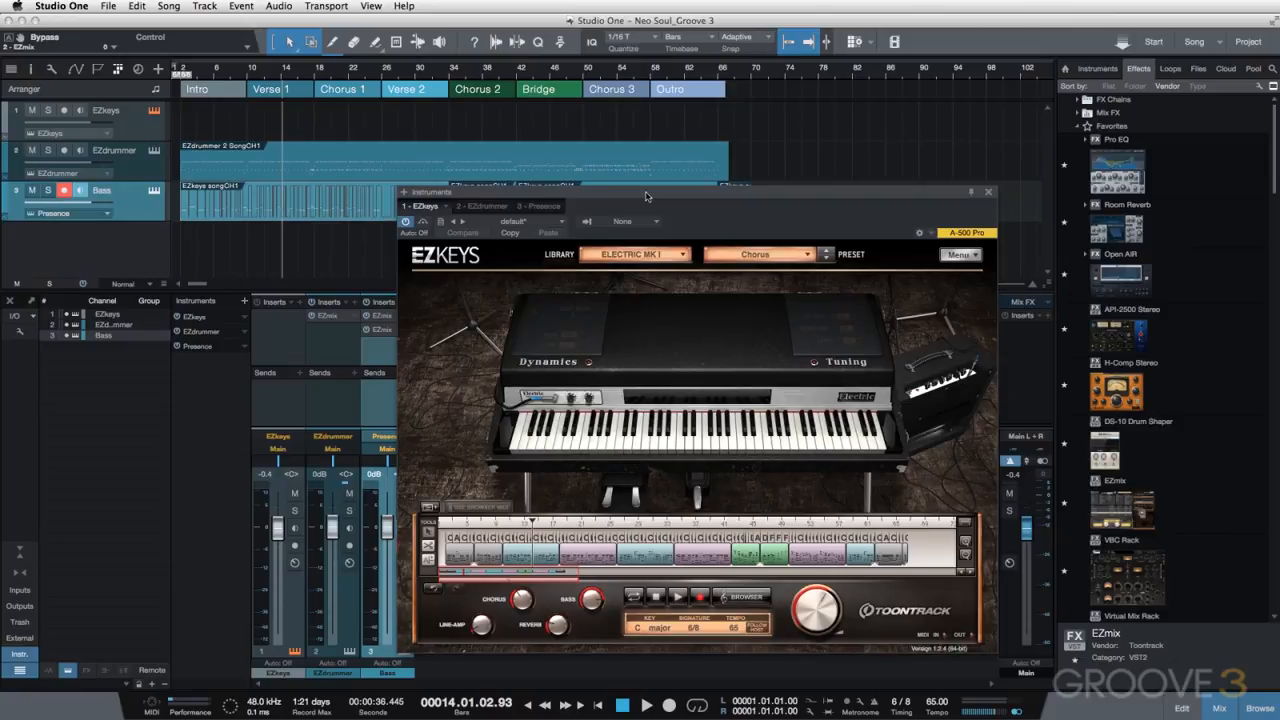
{"action": "left_click_drag", "start_coordinate": [646, 196], "coordinate": [655, 184]}
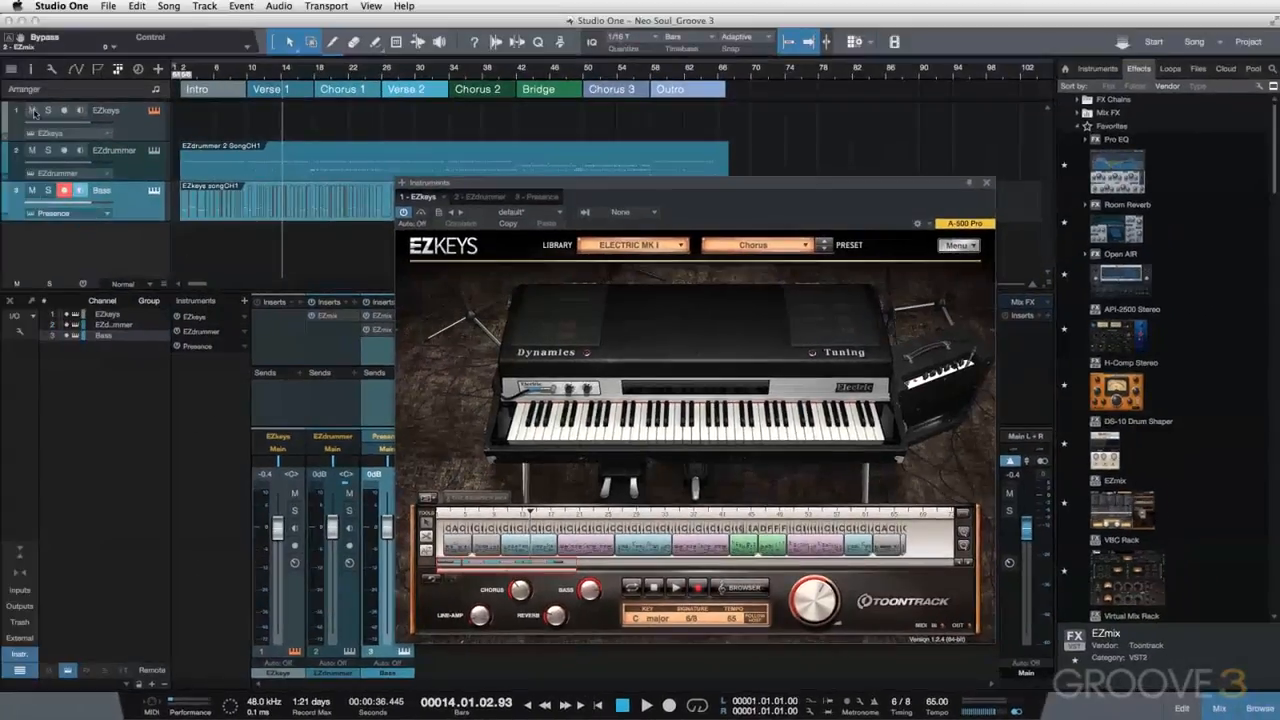
{"action": "key", "text": "space"}
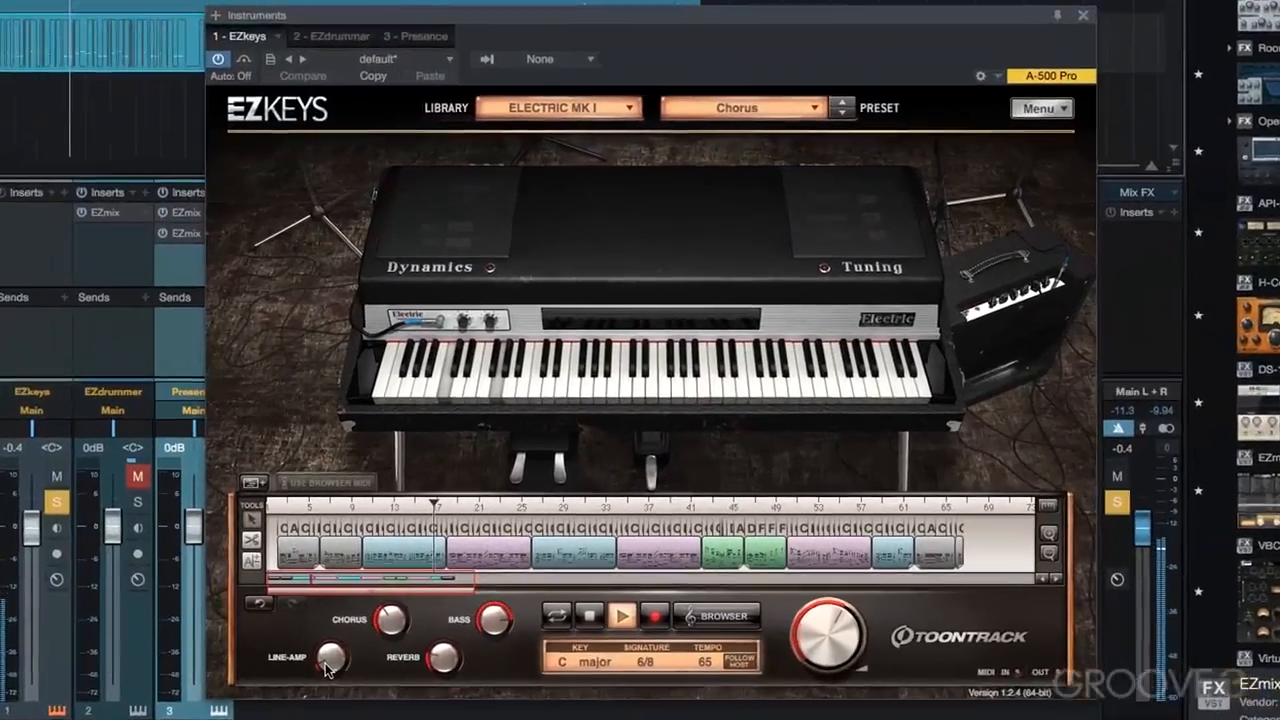
Adjust the Line-Amp, Chorus, Reverb and Bass controls of EZkeys by ear, stop playback and close the instrument window
{"action": "left_click_drag", "start_coordinate": [330, 662], "coordinate": [296, 575]}
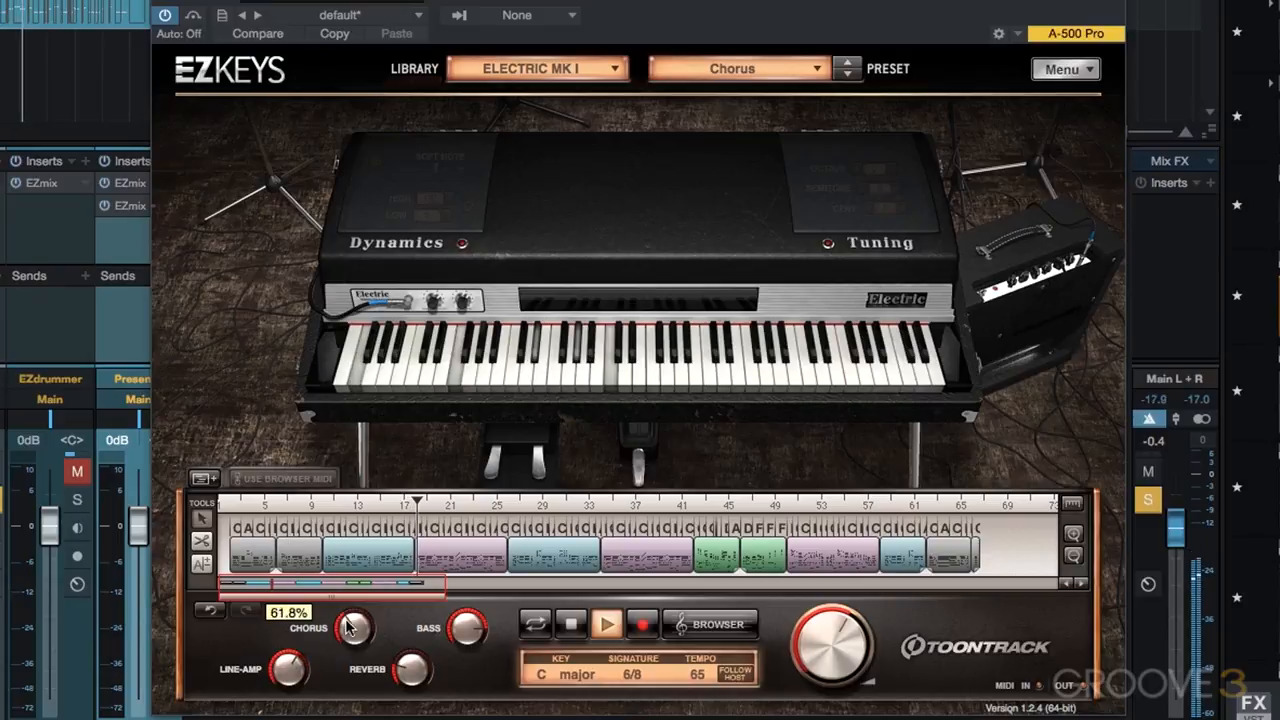
{"action": "left_click_drag", "start_coordinate": [346, 621], "coordinate": [348, 560]}
{"action": "left_click_drag", "start_coordinate": [290, 664], "coordinate": [347, 709]}
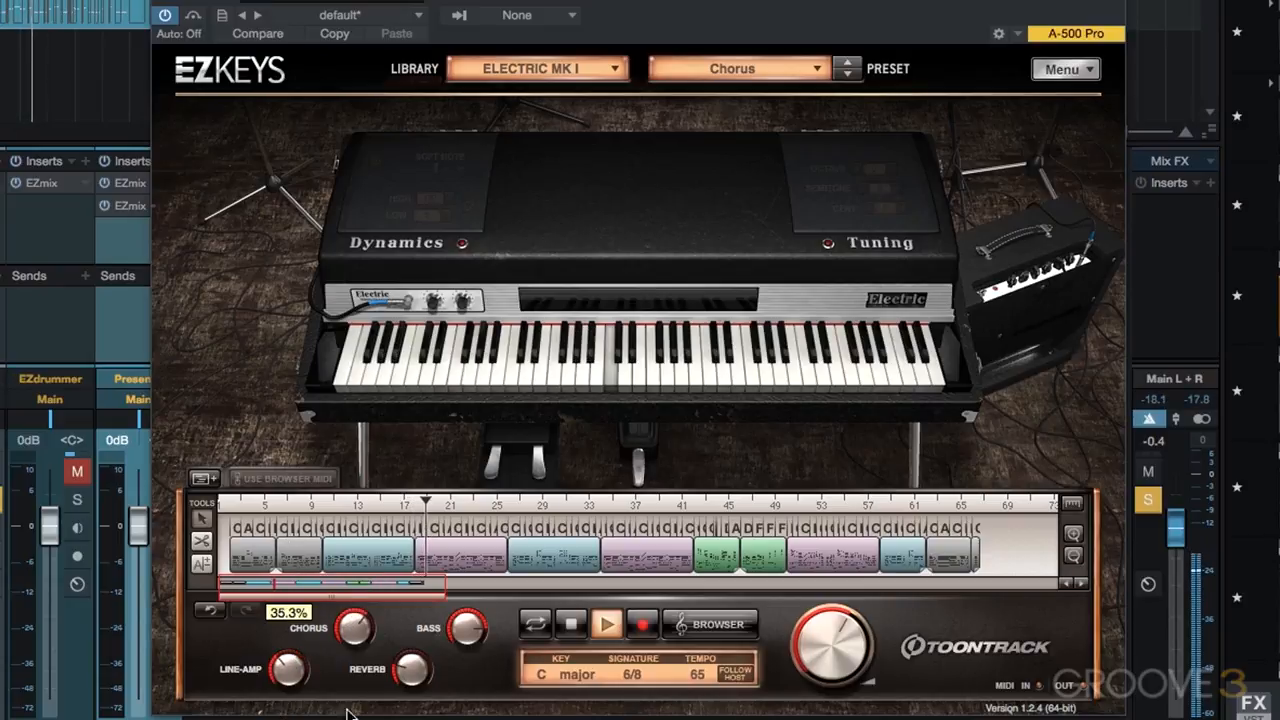
{"action": "left_click_drag", "start_coordinate": [410, 664], "coordinate": [417, 561]}
{"action": "left_click_drag", "start_coordinate": [467, 635], "coordinate": [461, 683]}
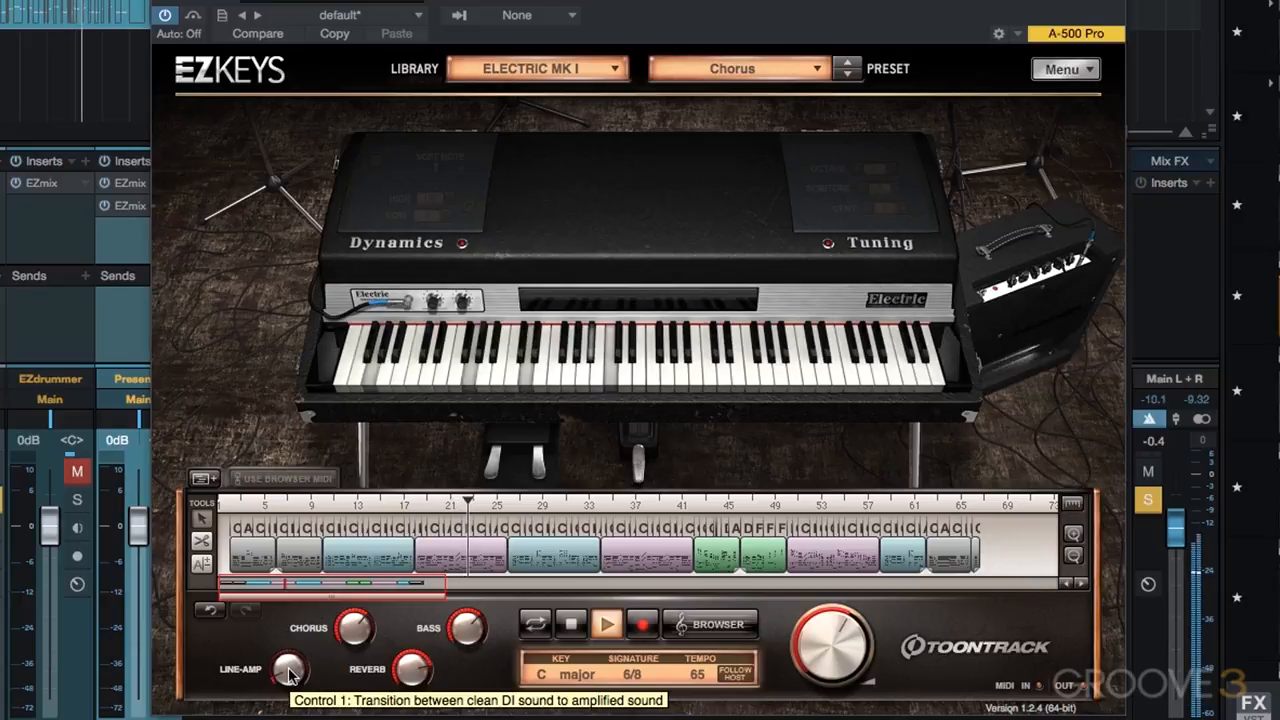
{"action": "key", "text": "space"}
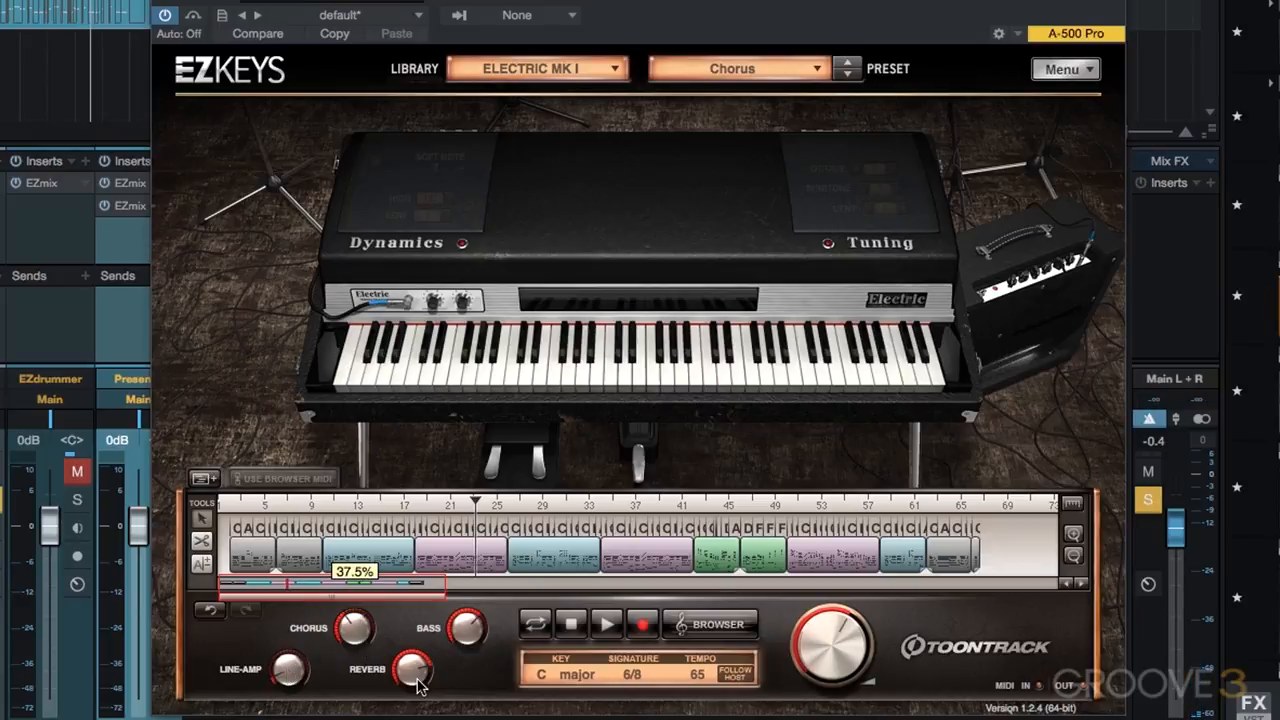
{"action": "mouse_move", "coordinate": [481, 627]}
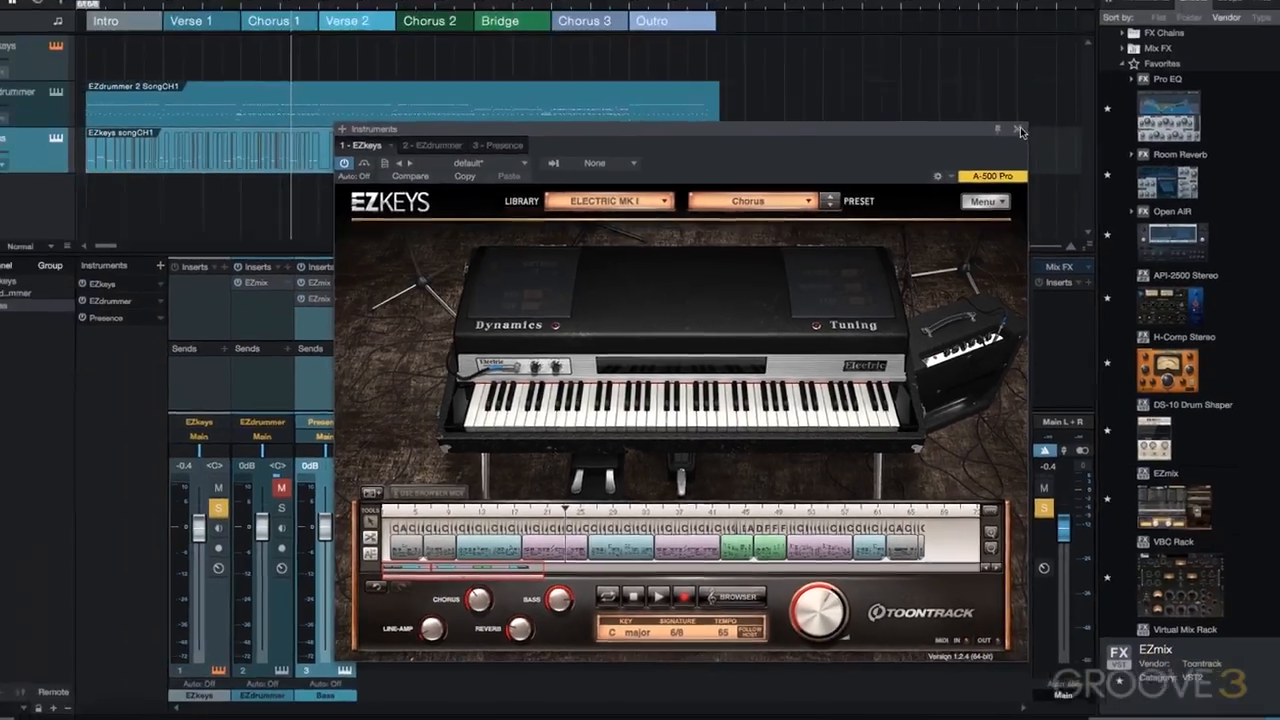
{"action": "left_click", "coordinate": [1019, 129]}
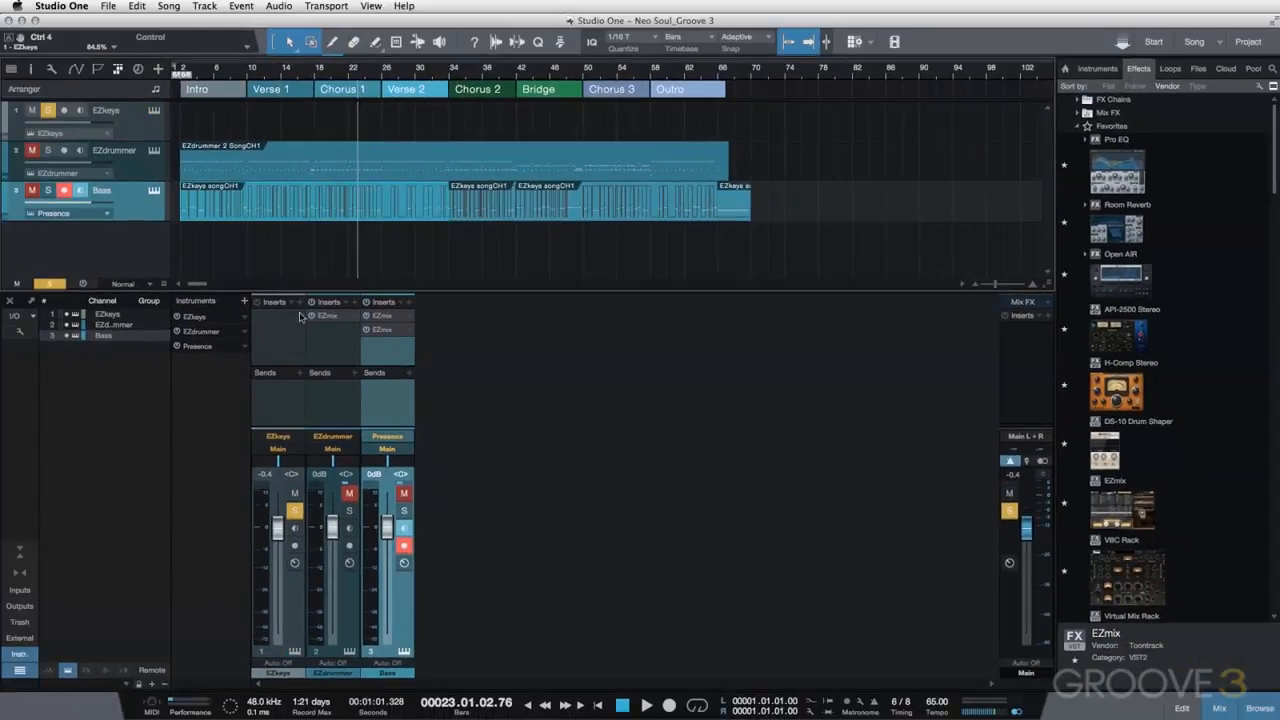